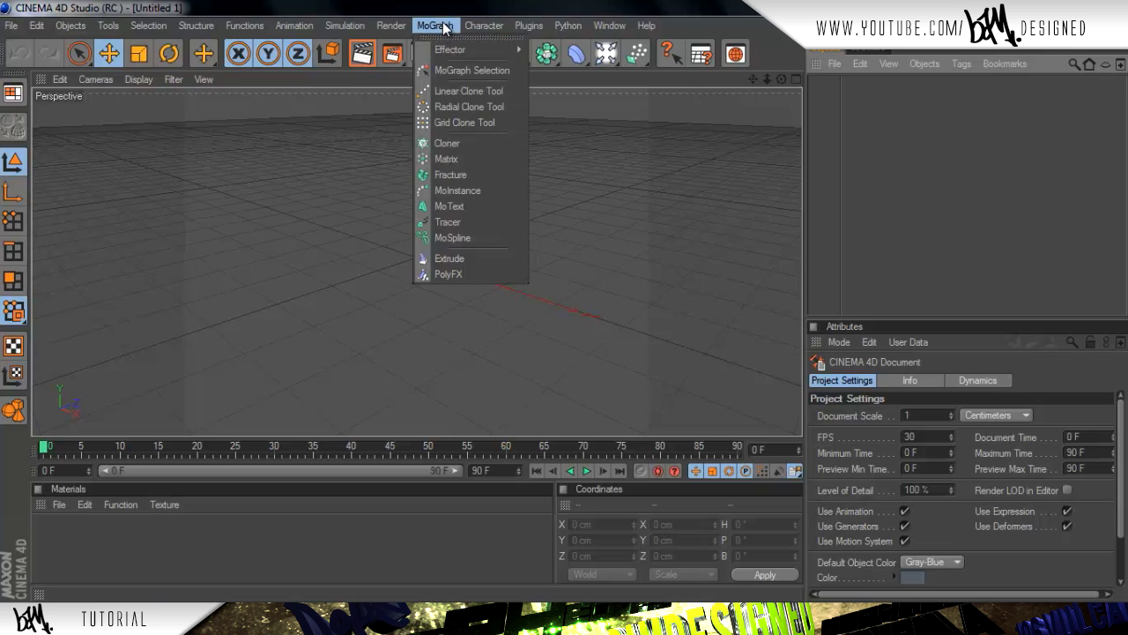
Add a MoText object to the empty scene.
left_click(449, 205)
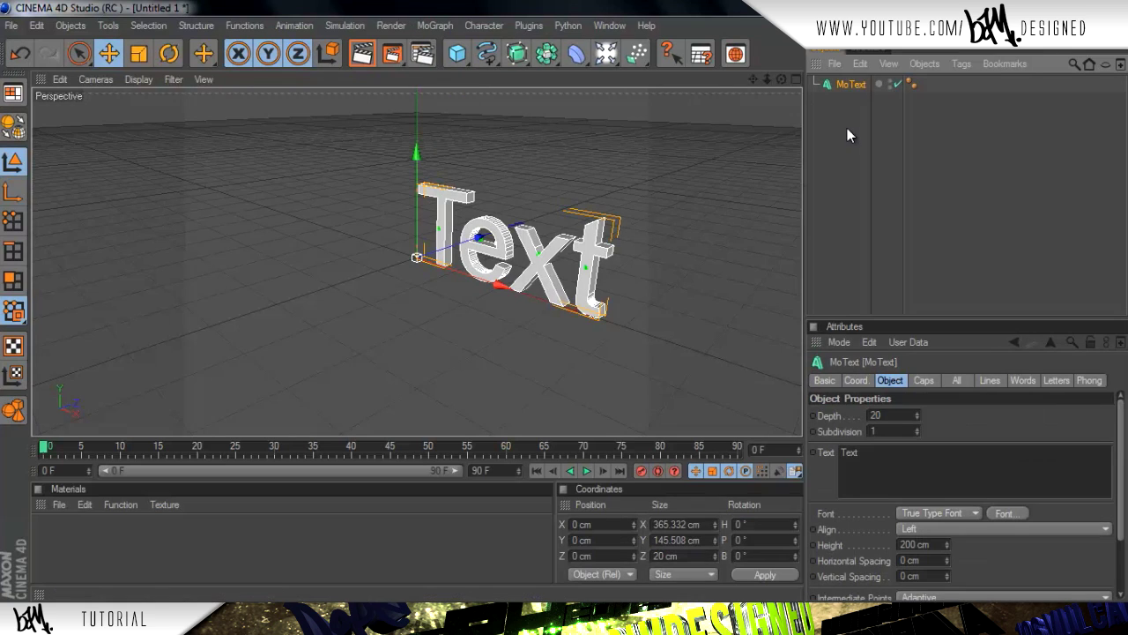
left_click(849, 166)
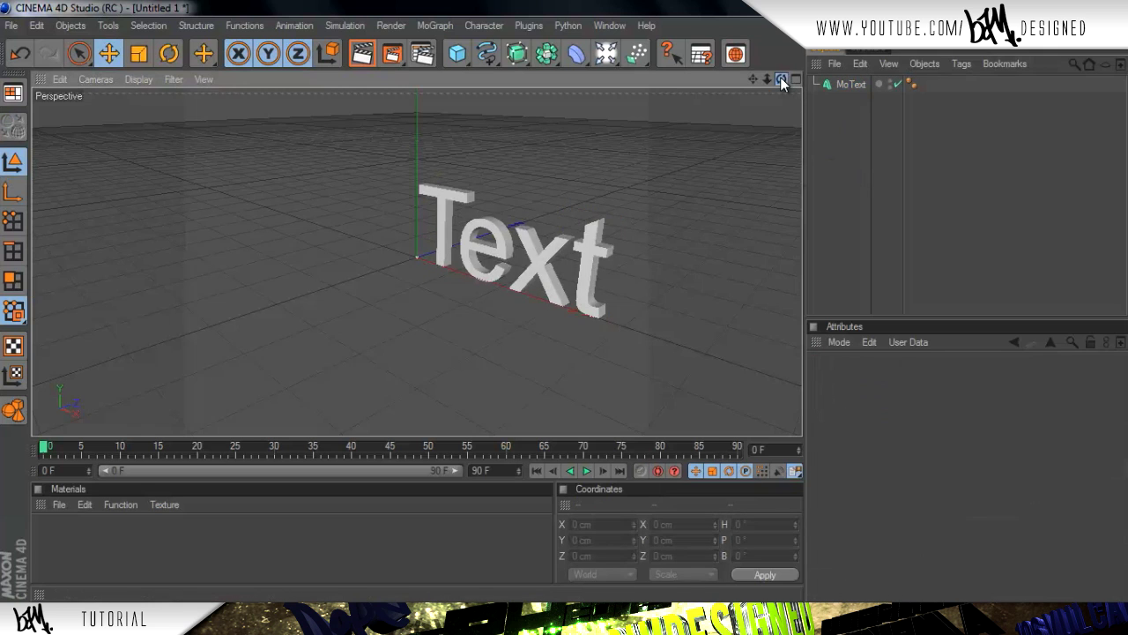
left_click_drag(554, 295, 563, 301)
left_click_drag(755, 80, 557, 303)
scroll(504, 207, "up", 5)
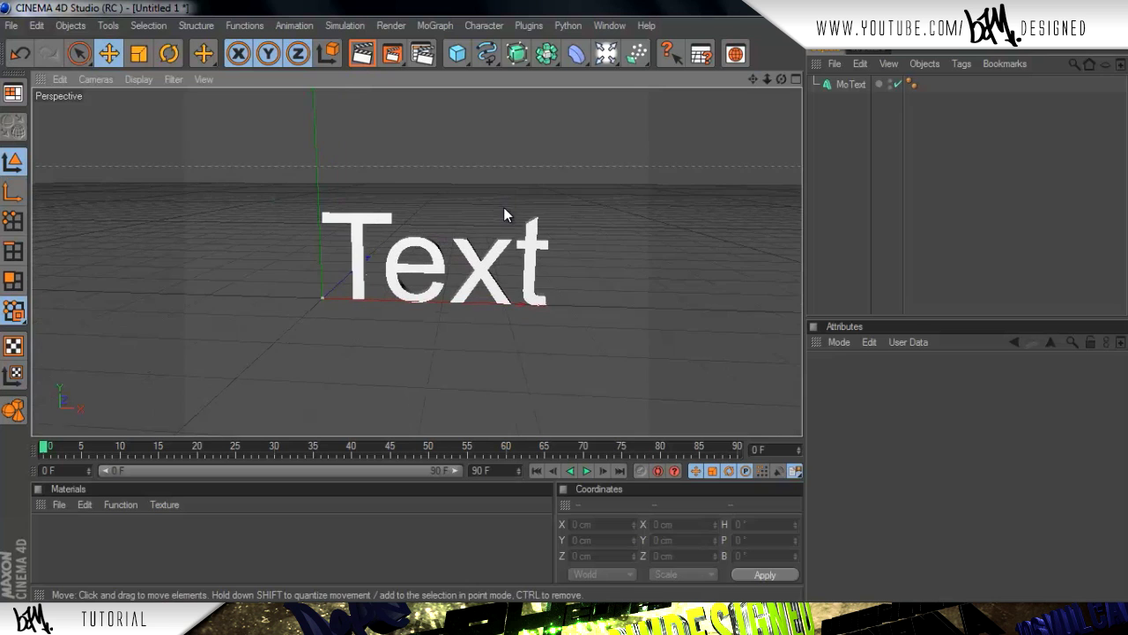
left_click_drag(782, 81, 563, 301)
Change the wording of the MoText object to TEST.
left_click(838, 82)
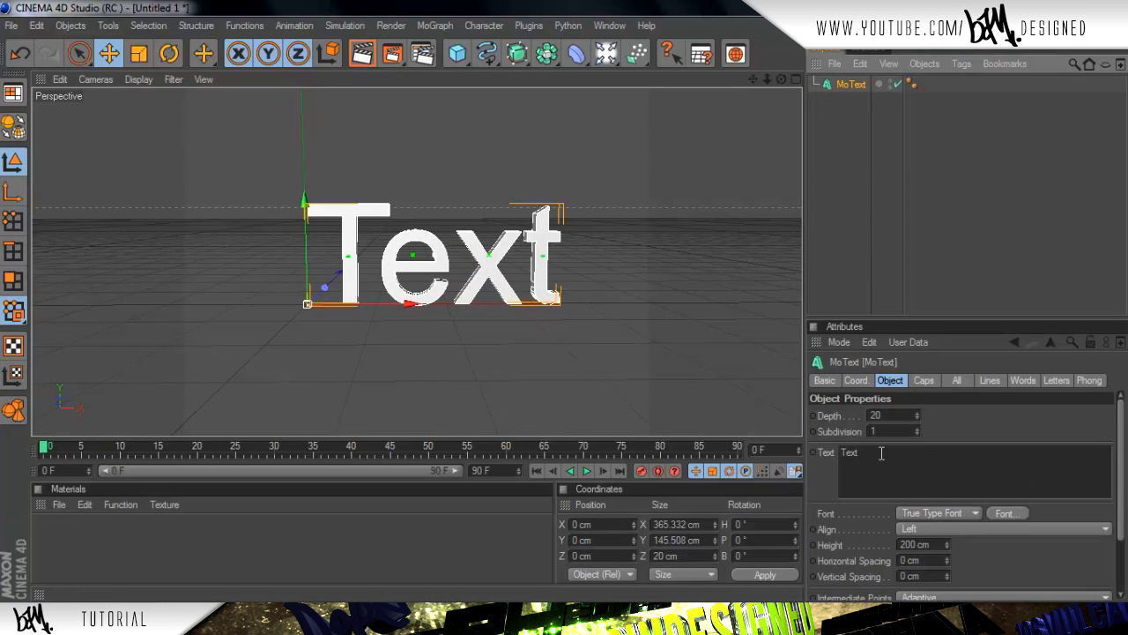
double_click(849, 451)
type("TEST")
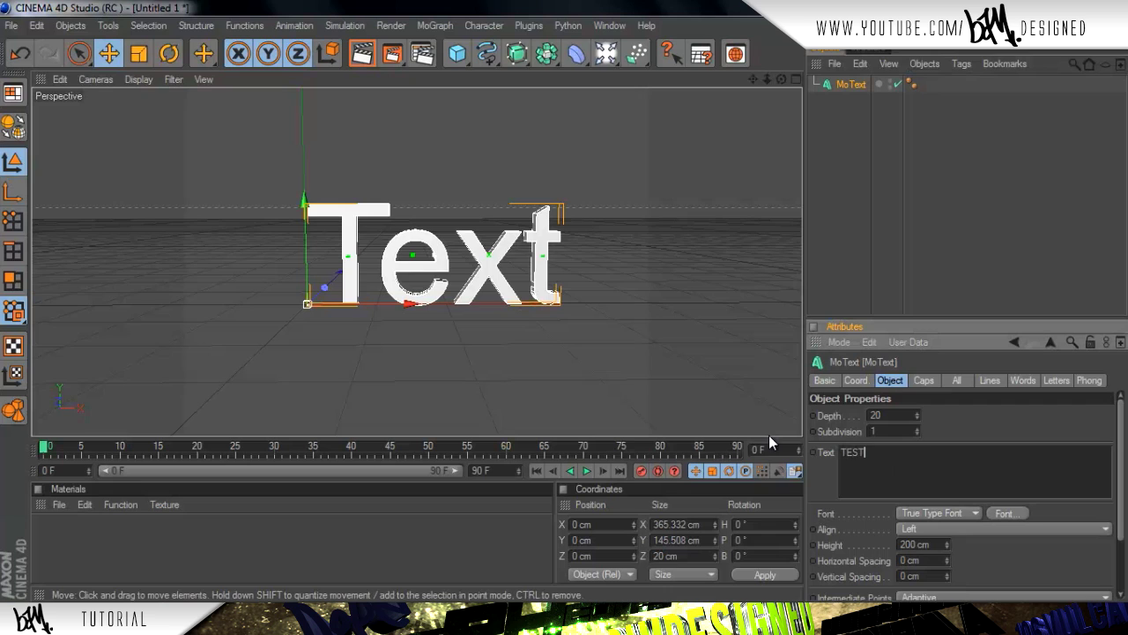
left_click(826, 197)
left_click(859, 83)
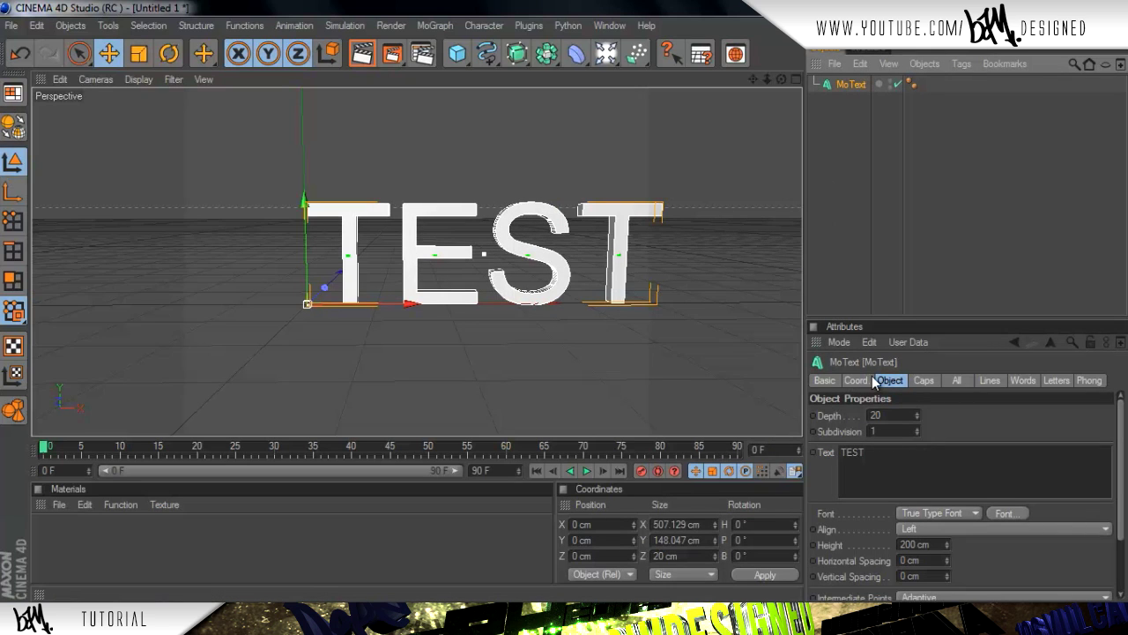
Set the font of the TEST text to Bitsumishi in the Regular style.
left_click(998, 511)
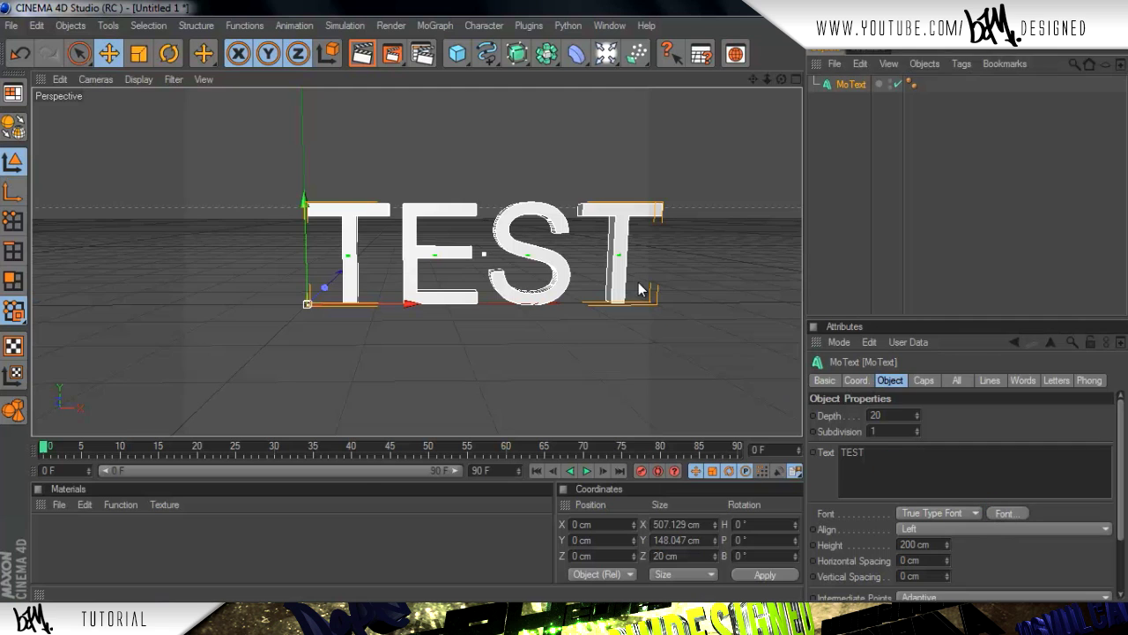
left_click(164, 254)
left_click(164, 254)
left_click(164, 254)
left_click(164, 253)
left_click(163, 254)
left_click(164, 254)
left_click(164, 254)
left_click(164, 254)
left_click(164, 254)
left_click(164, 254)
left_click(164, 254)
left_click(164, 254)
left_click(164, 253)
left_click(164, 254)
left_click(164, 254)
left_click(164, 254)
left_click(164, 254)
left_click(164, 254)
left_click(164, 254)
left_click(164, 254)
left_click(164, 254)
left_click(164, 254)
left_click(164, 254)
left_click(164, 253)
left_click(164, 254)
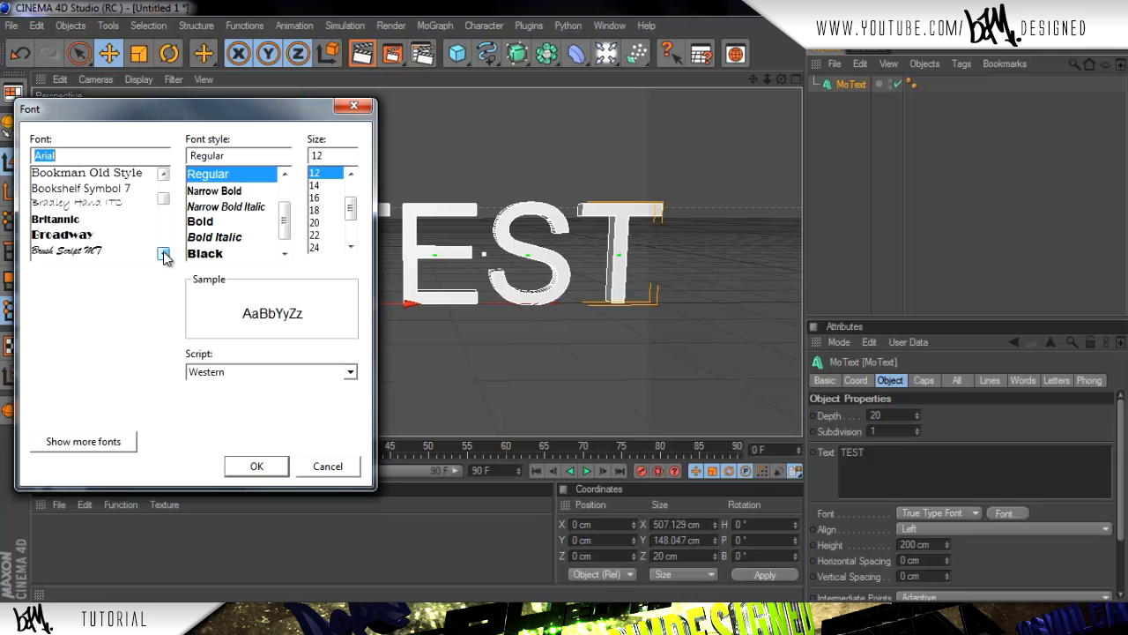
left_click(164, 254)
left_click(163, 254)
left_click(164, 254)
left_click(164, 254)
left_click(164, 254)
left_click_drag(169, 206, 164, 173)
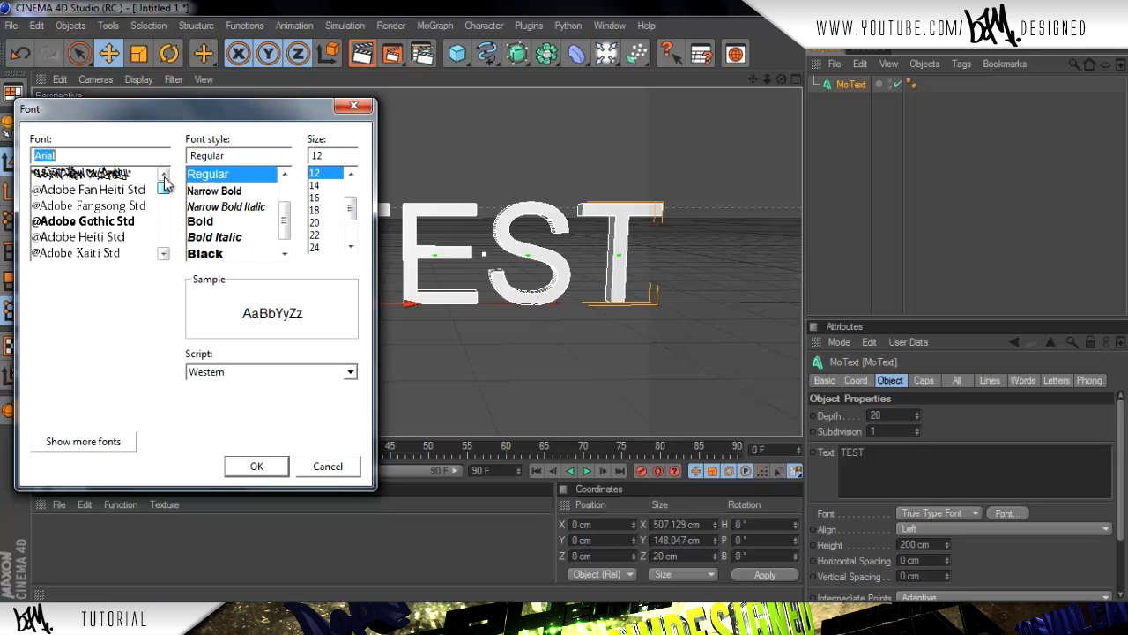
type("bit")
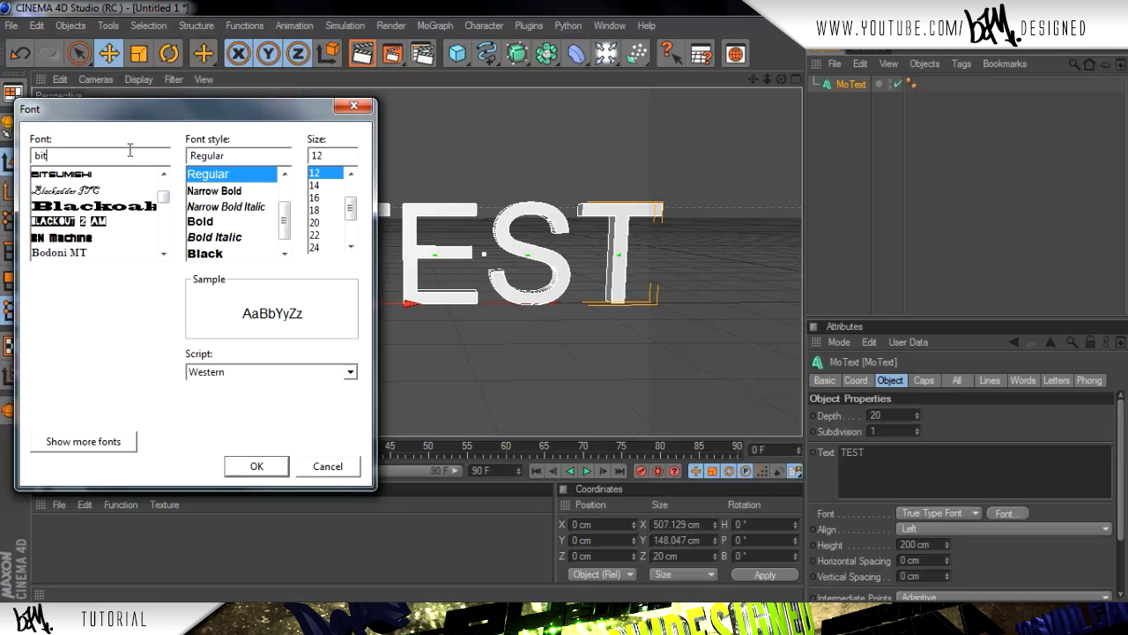
left_click(48, 174)
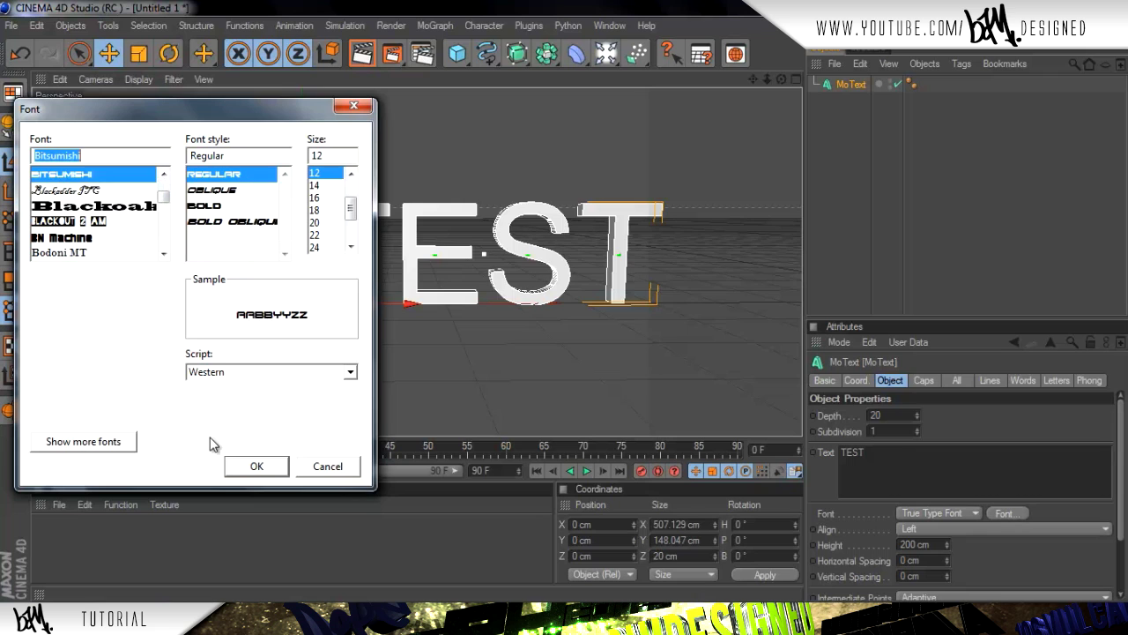
left_click(255, 465)
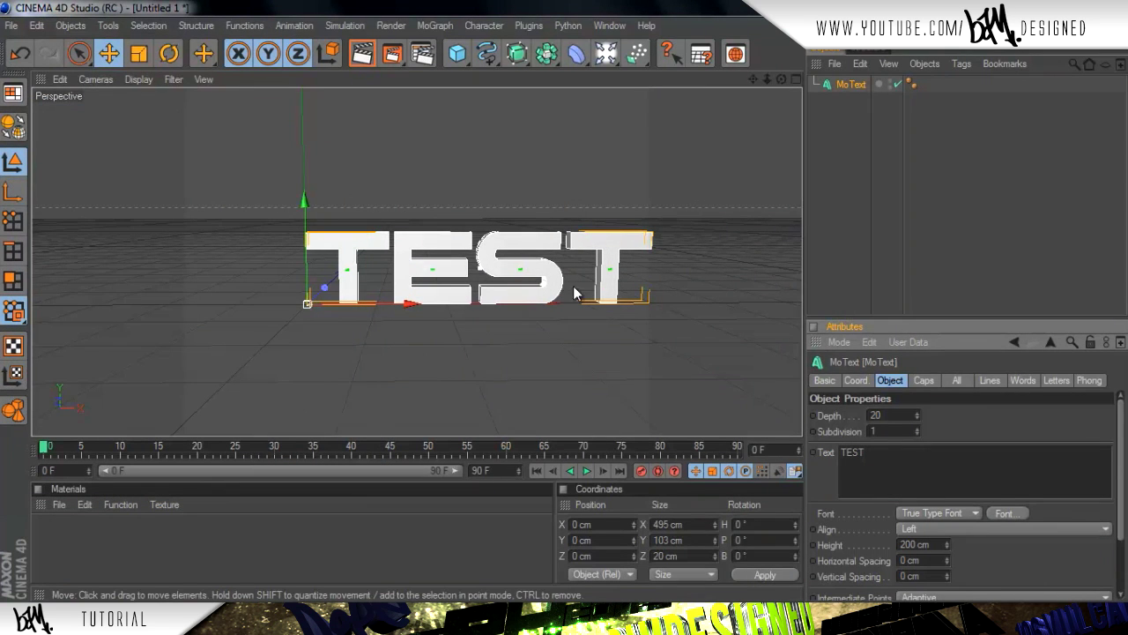
Move the TEST text along X to about -84.5 cm and set its depth to 100.
left_click_drag(412, 304, 575, 300)
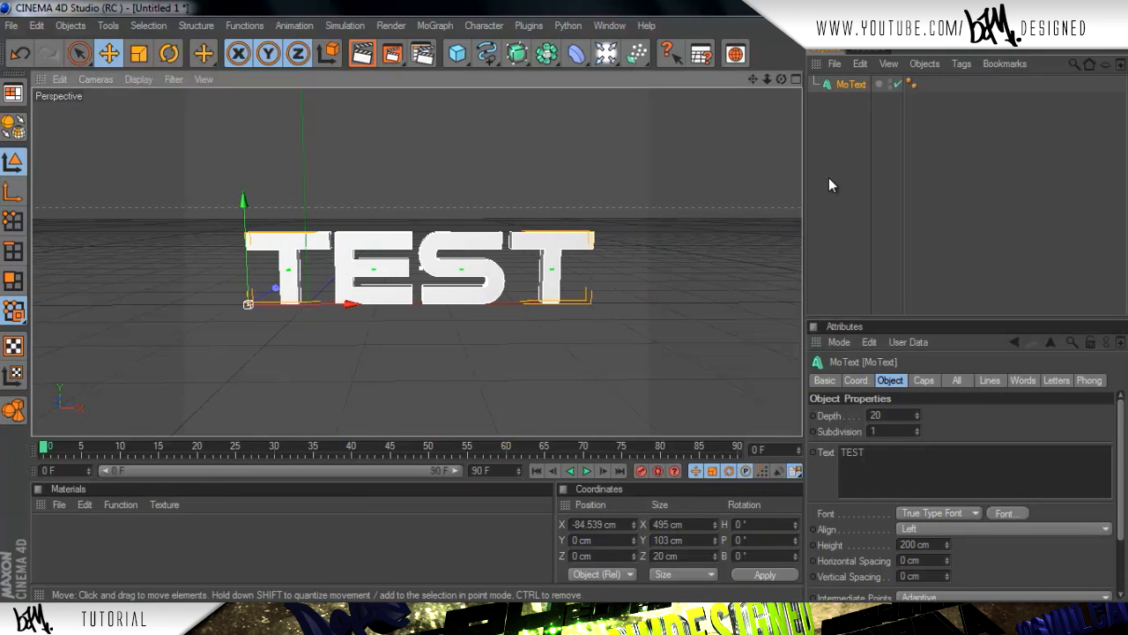
left_click(834, 147)
left_click(842, 84)
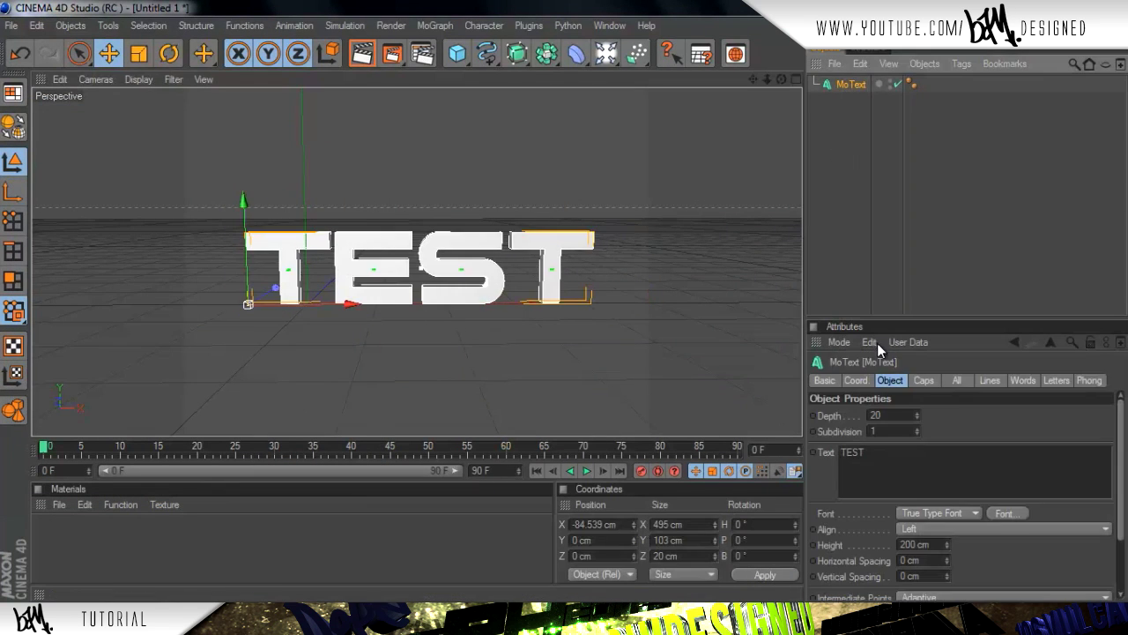
double_click(879, 422)
type("100")
key("Return")
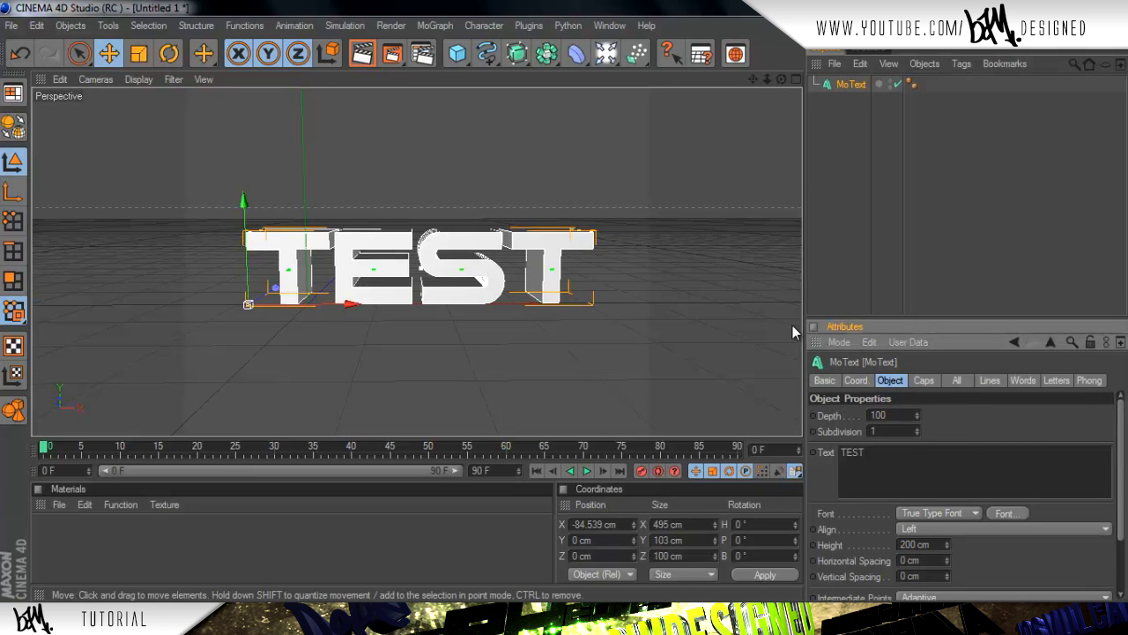
left_click(838, 211)
left_click_drag(782, 80, 564, 301)
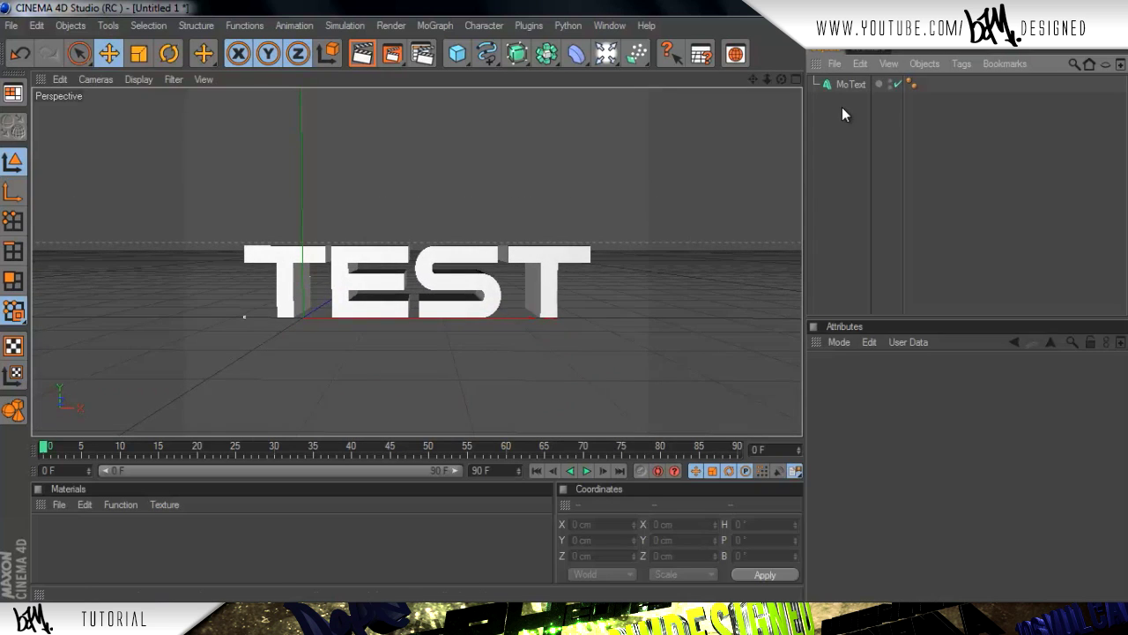
Create a new material and set its color to bright blue, RGB 0, 63, 255.
double_click(57, 538)
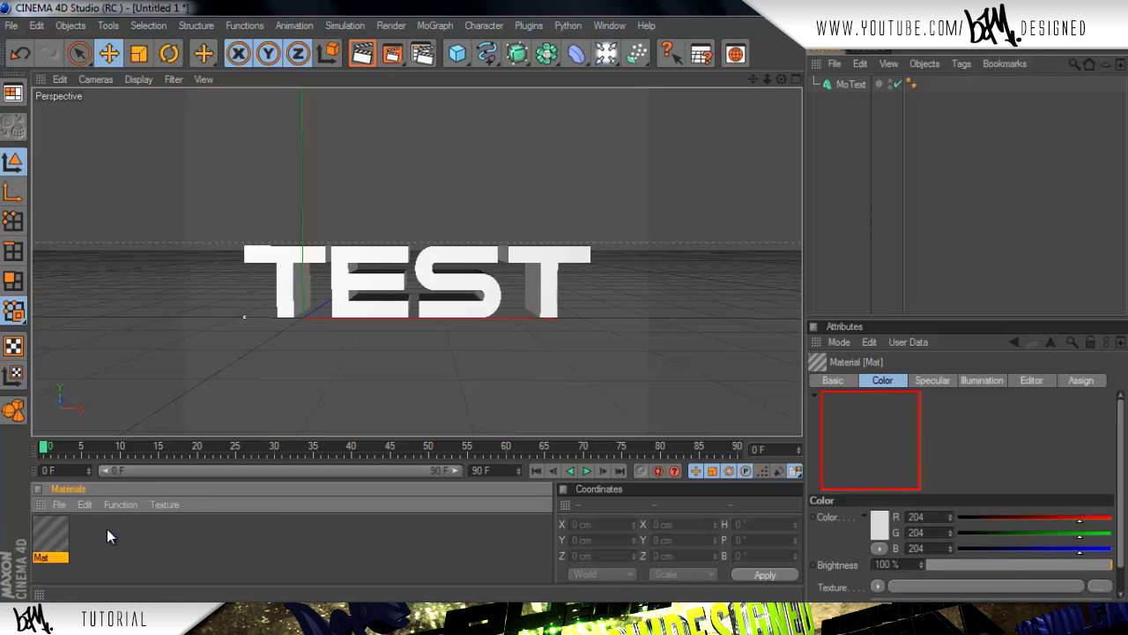
double_click(52, 542)
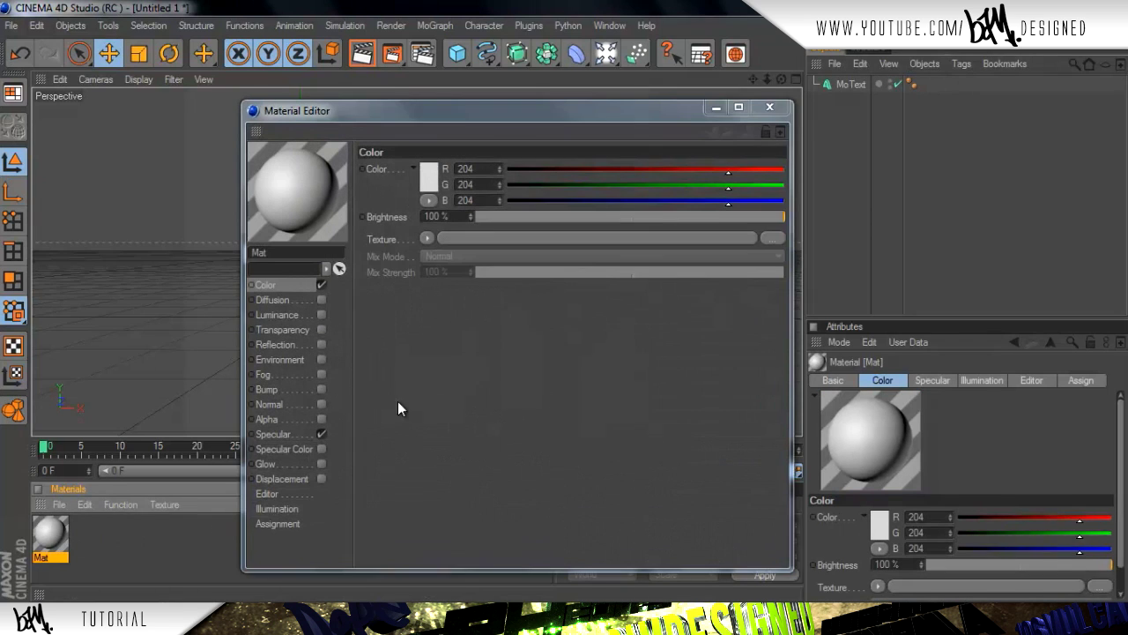
left_click(425, 175)
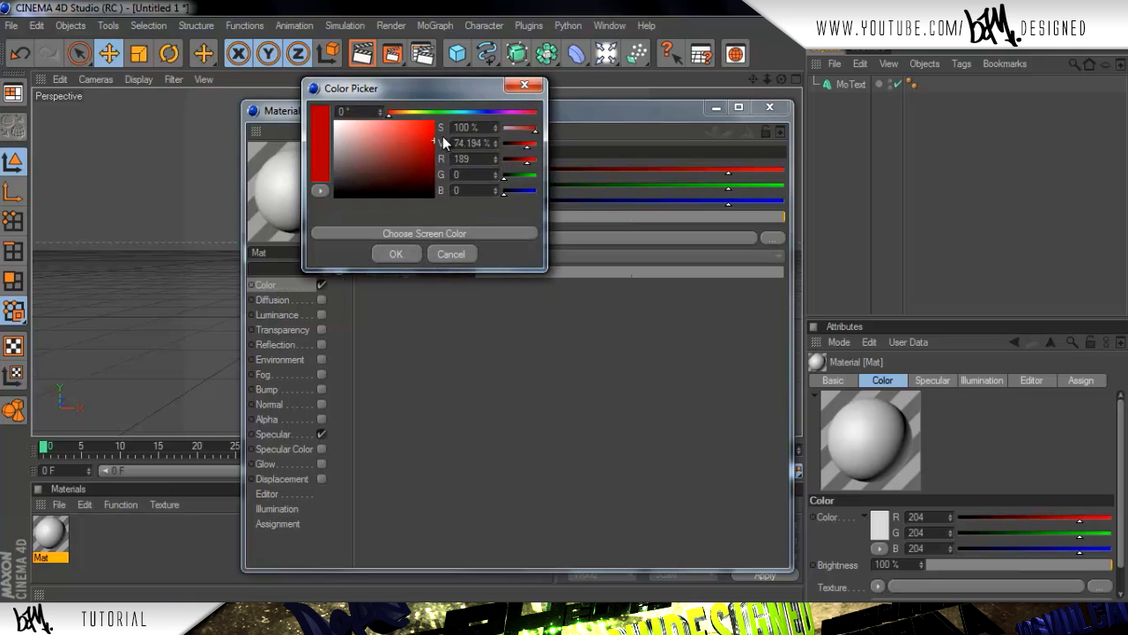
mouse_move(468, 118)
left_mouse_down()
mouse_move(453, 117)
mouse_move(490, 113)
mouse_move(466, 115)
mouse_move(480, 112)
left_mouse_up()
left_click_drag(430, 161, 469, 117)
left_click(404, 255)
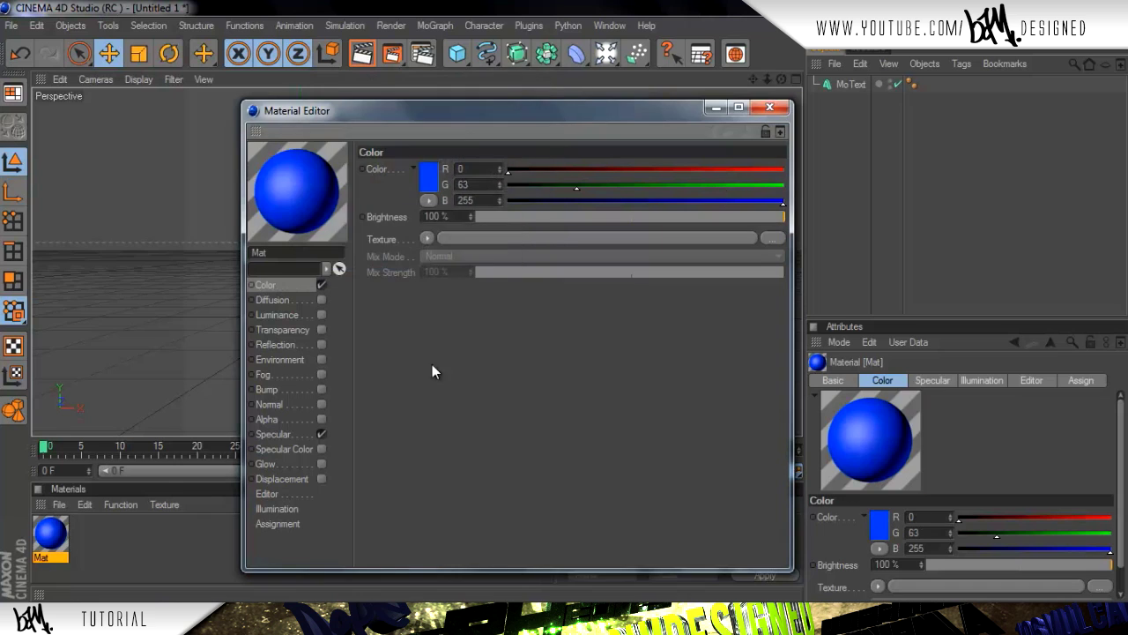
Enable the blue material's Luminance channel with a brightness of 16%.
left_click(280, 301)
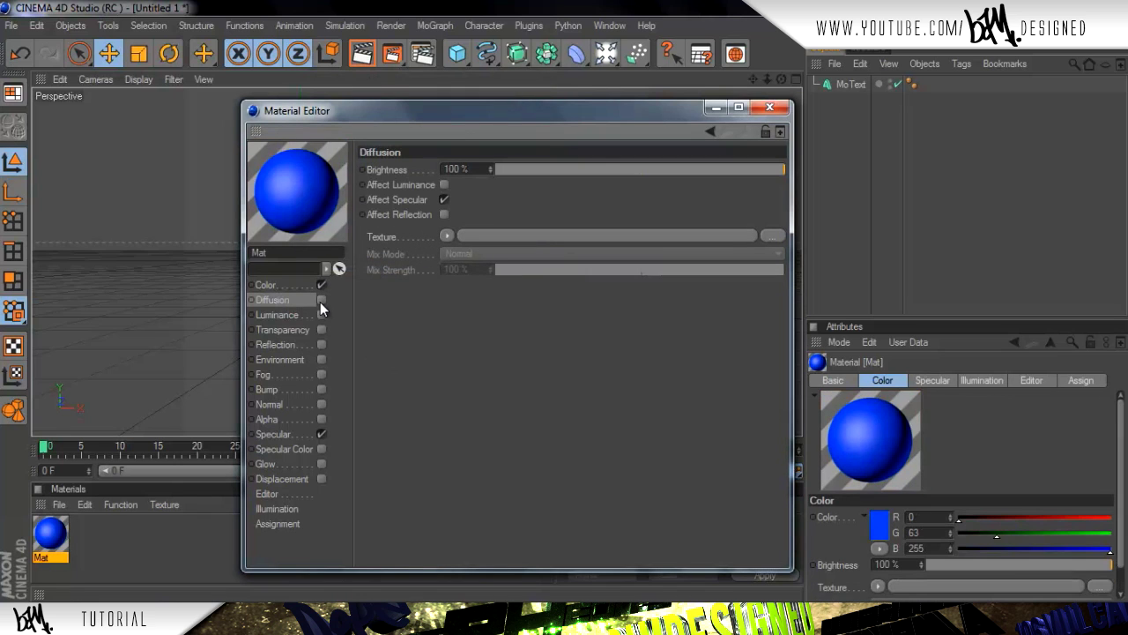
left_click(321, 300)
left_click(319, 301)
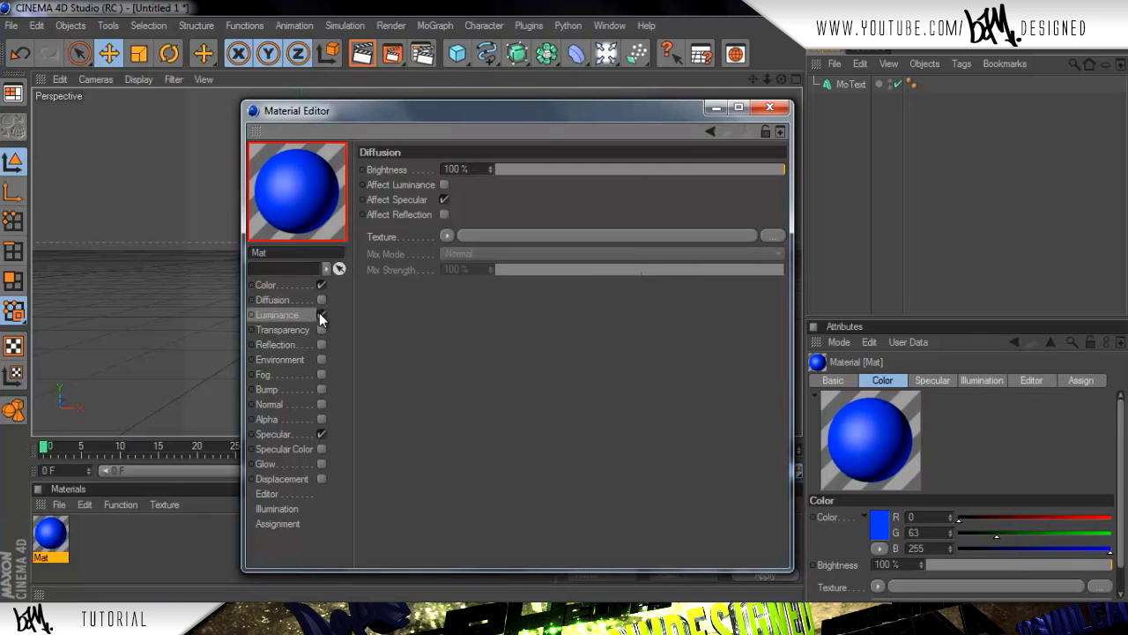
left_click(319, 313)
left_click_drag(579, 217, 526, 216)
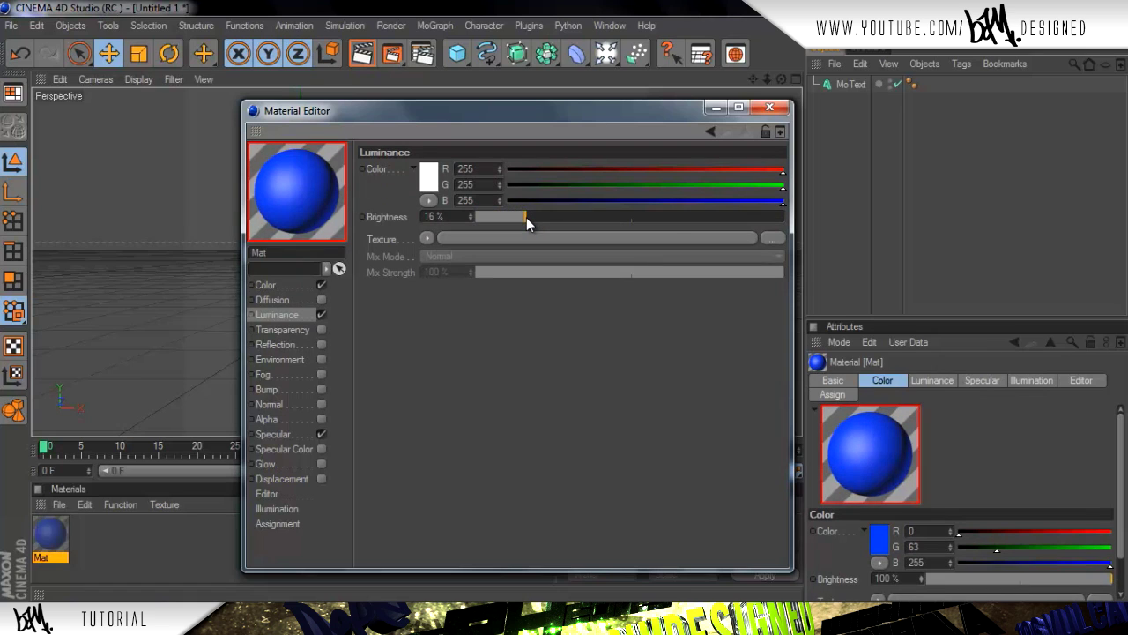
Enable the blue material's Reflection channel with a brightness of 27% and finish editing the material.
left_click(295, 345)
left_click(320, 345)
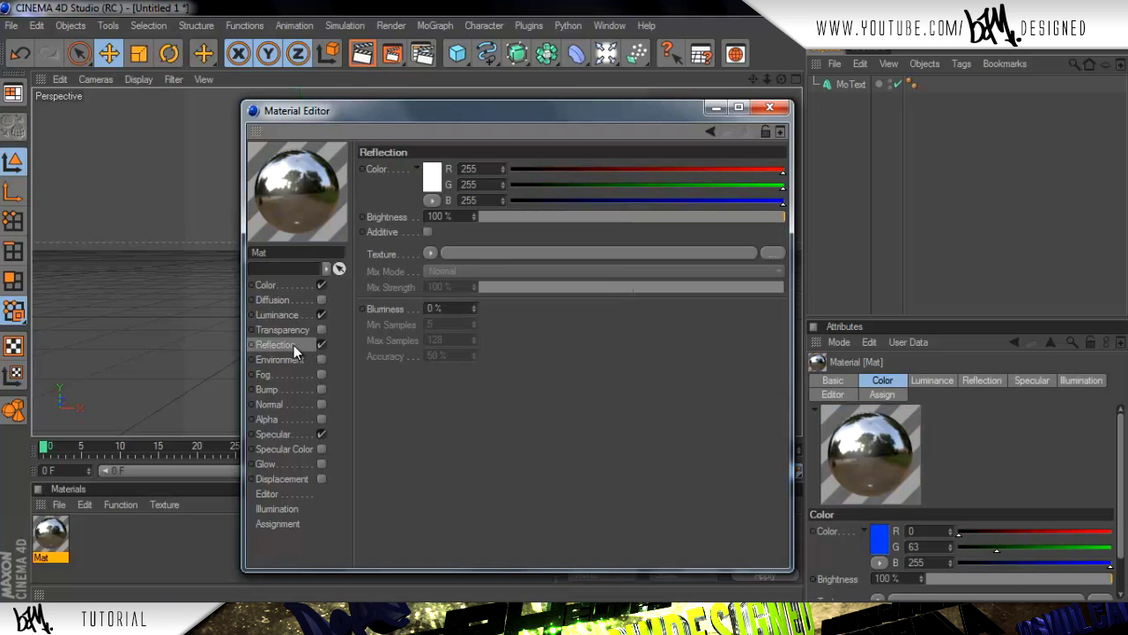
left_click_drag(505, 217, 564, 216)
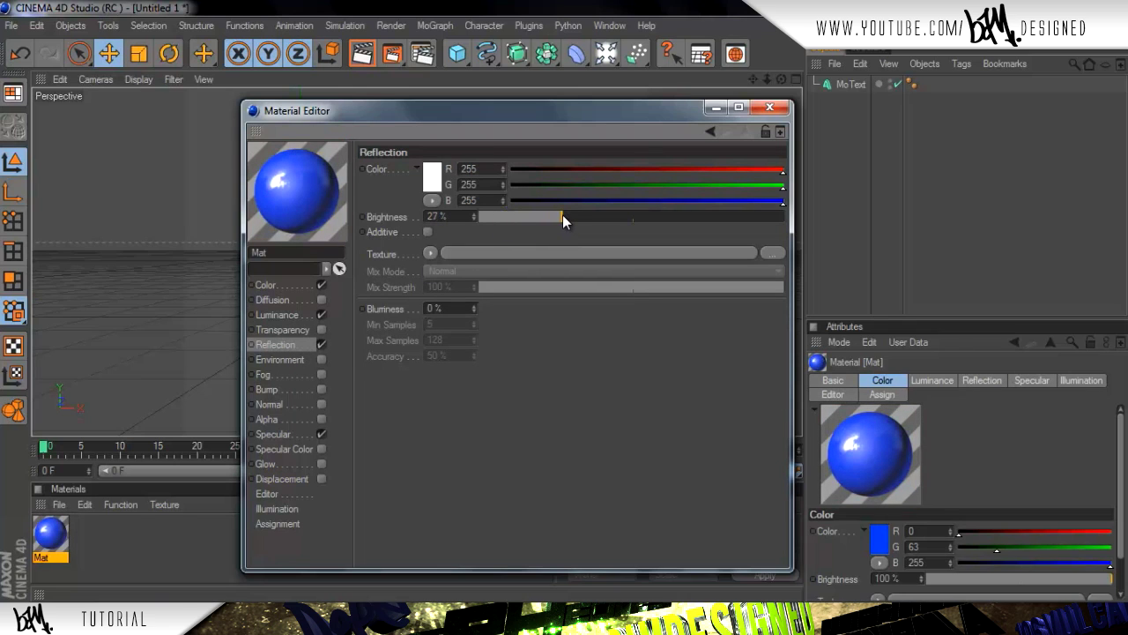
left_click(289, 359)
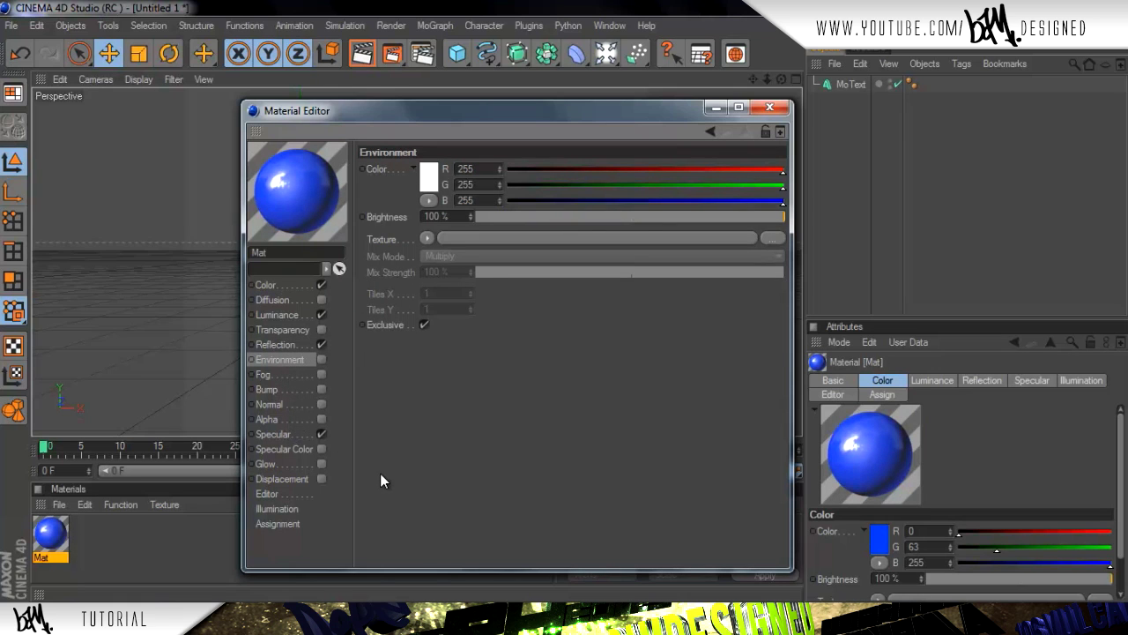
left_click(769, 108)
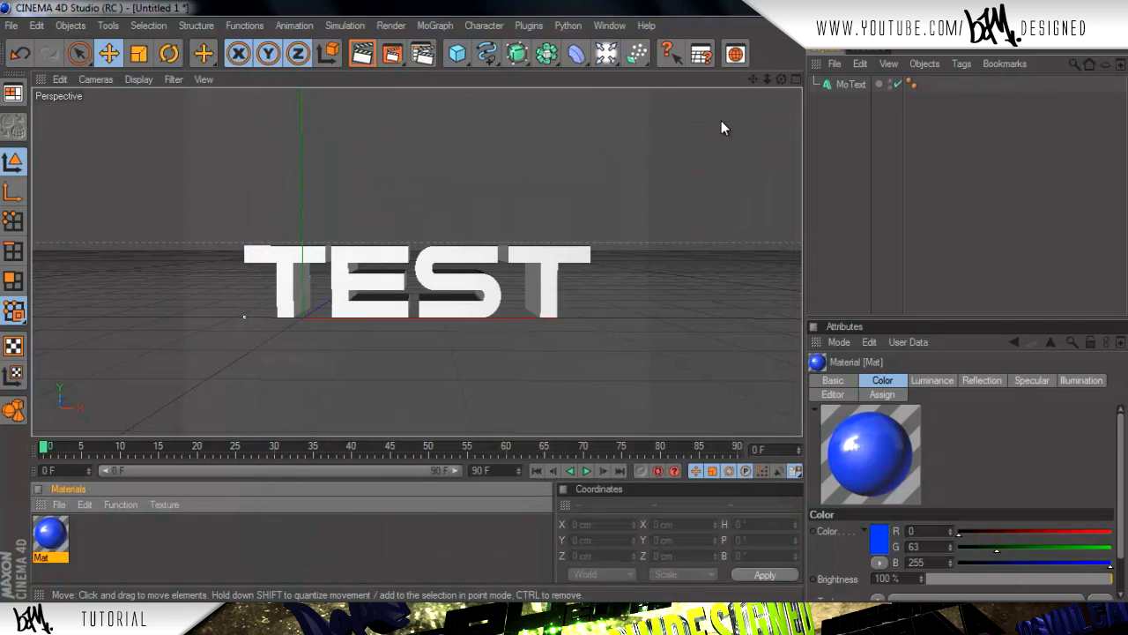
Apply the blue material to the TEST text and duplicate the textured MoText object in place.
left_click_drag(49, 540, 344, 276)
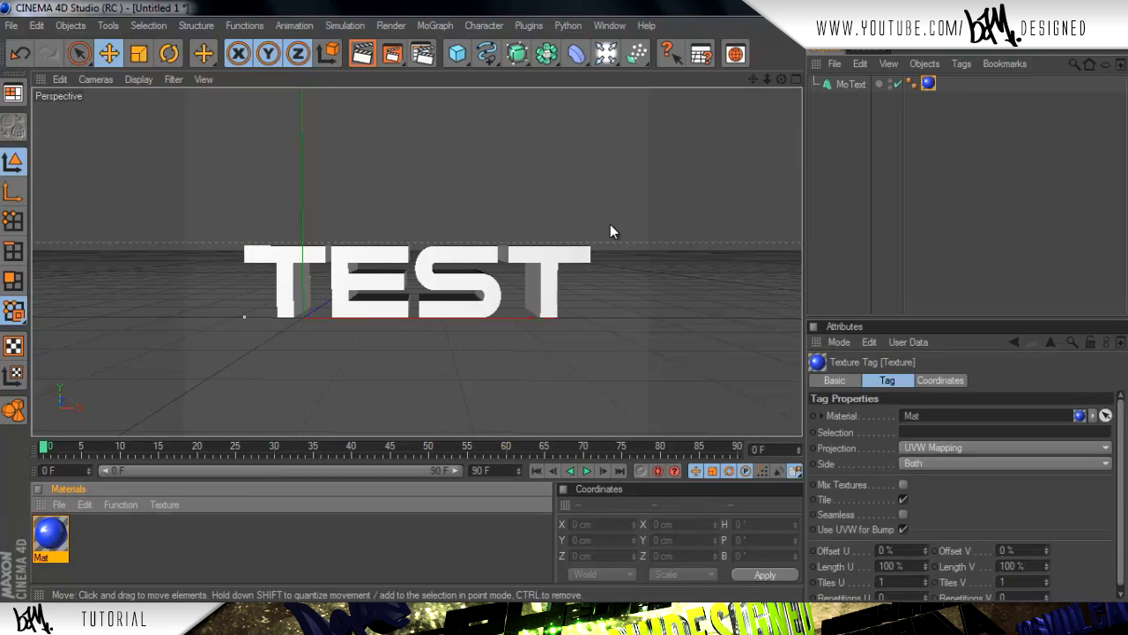
left_click(844, 139)
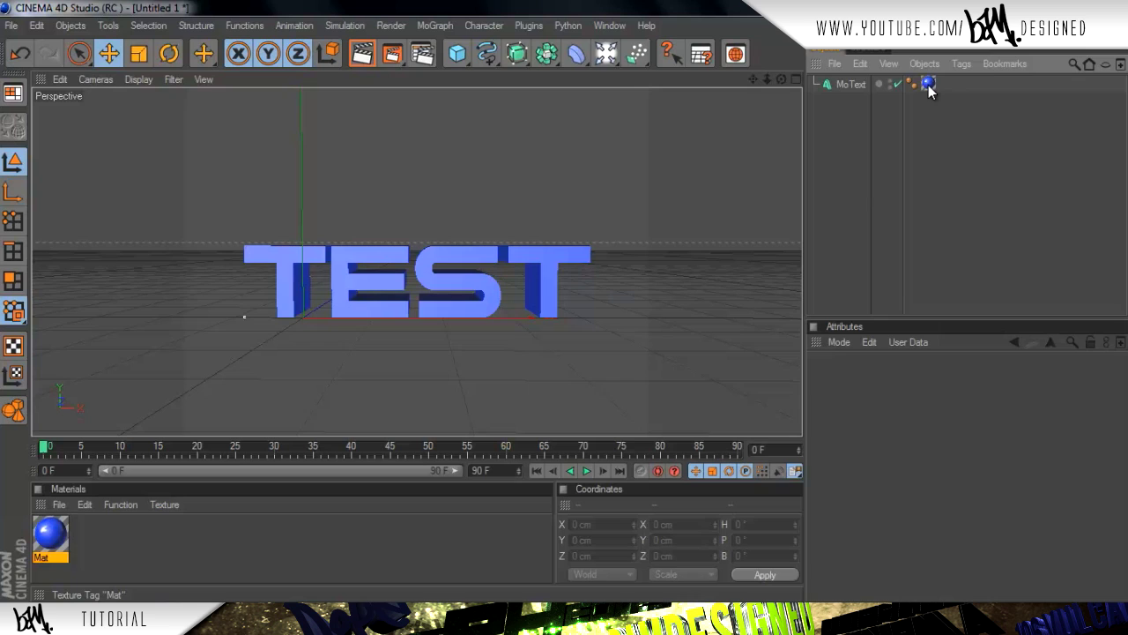
left_click(850, 84)
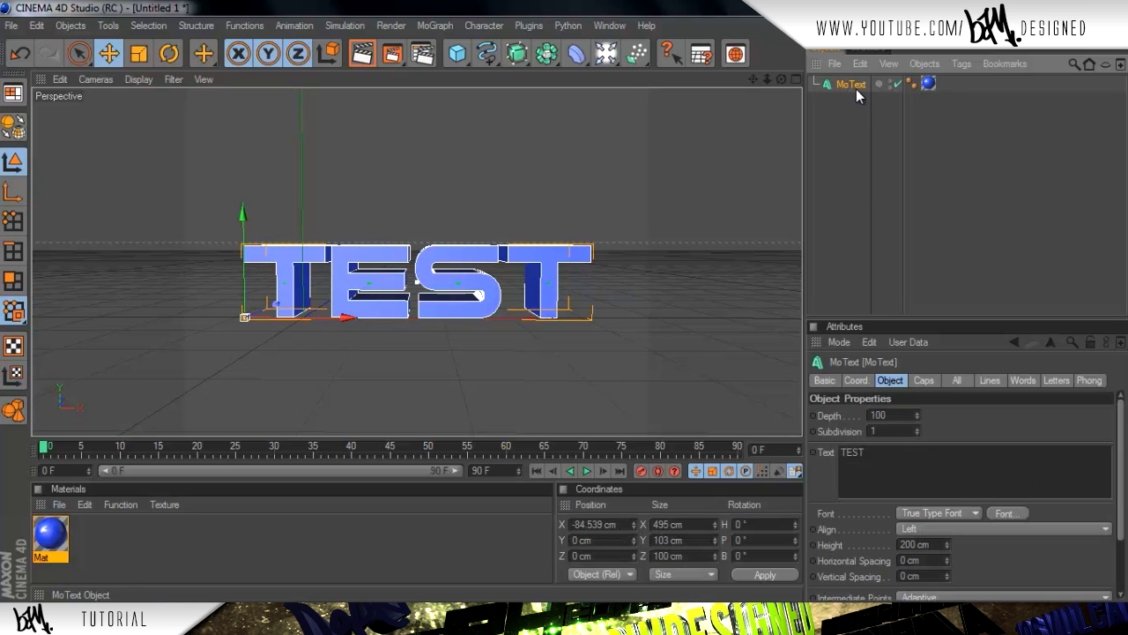
key("ctrl+c")
key("ctrl+v")
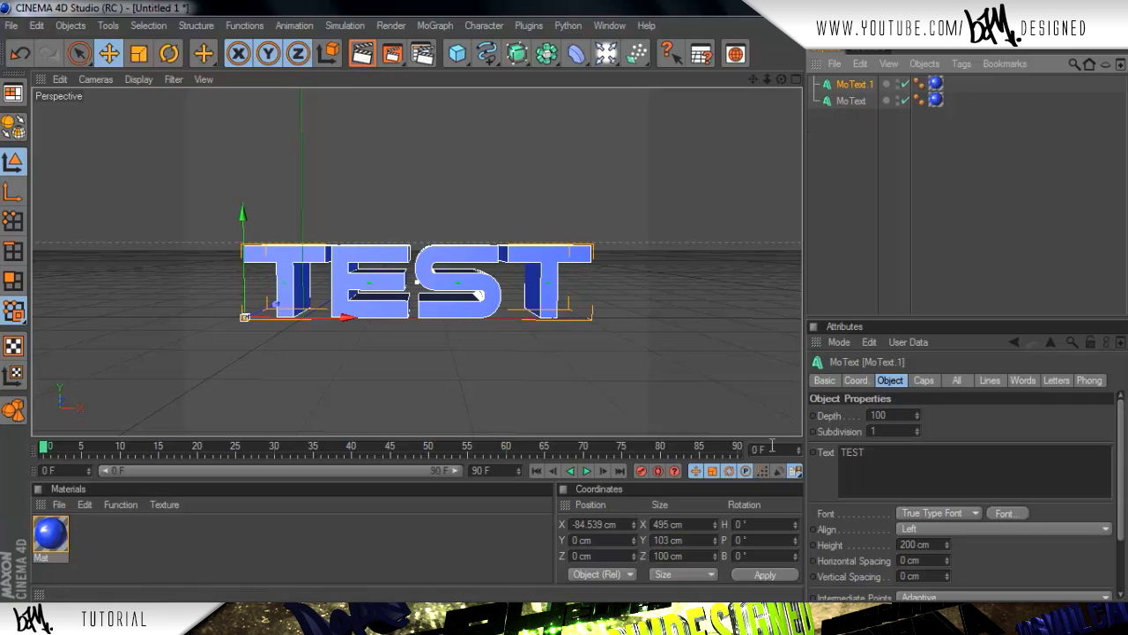
Set the duplicate text's depth to 10 and move it along Z to about -4.1 cm, in front of the original.
left_click(896, 415)
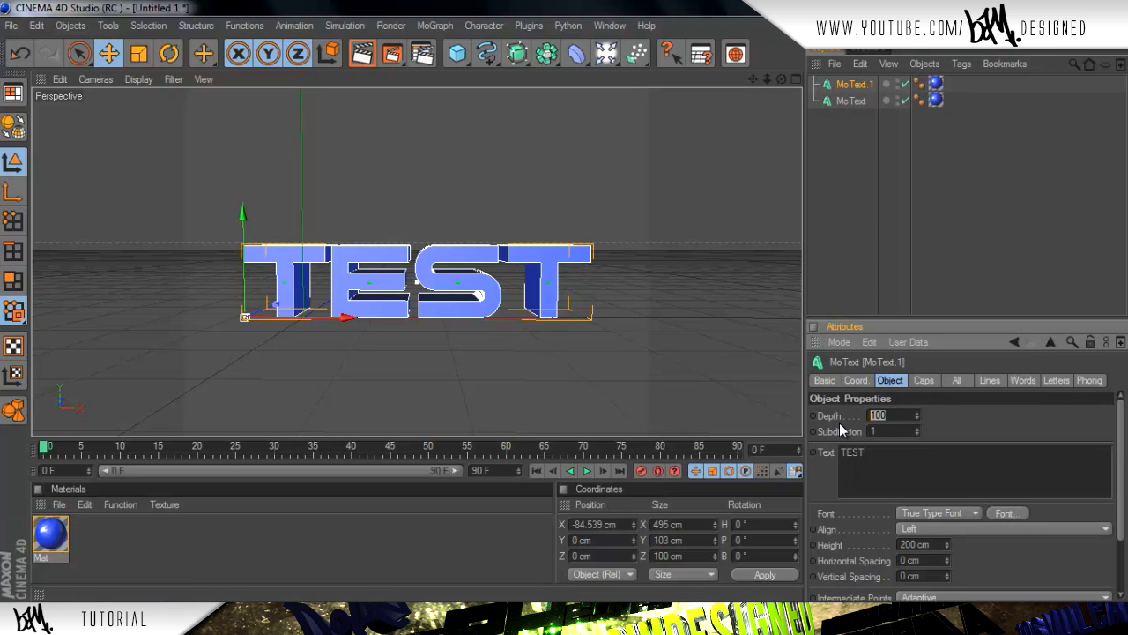
left_click(848, 171)
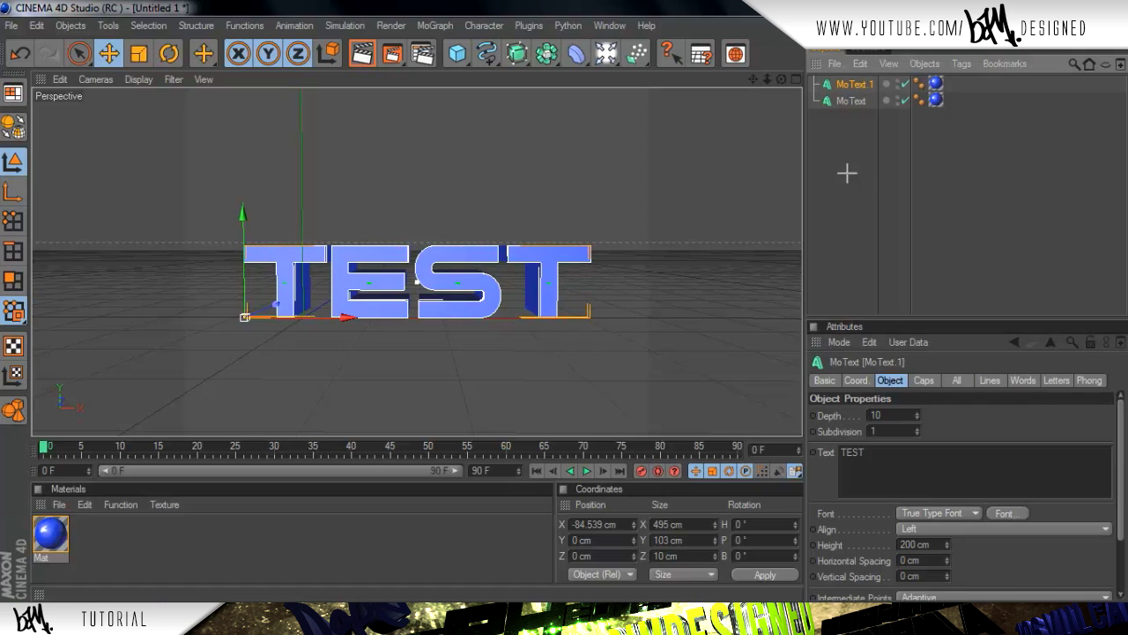
left_click(850, 89)
mouse_move(564, 305)
left_mouse_down("alt")
mouse_move(579, 308)
mouse_move(555, 297)
mouse_move(564, 301)
left_mouse_up("alt")
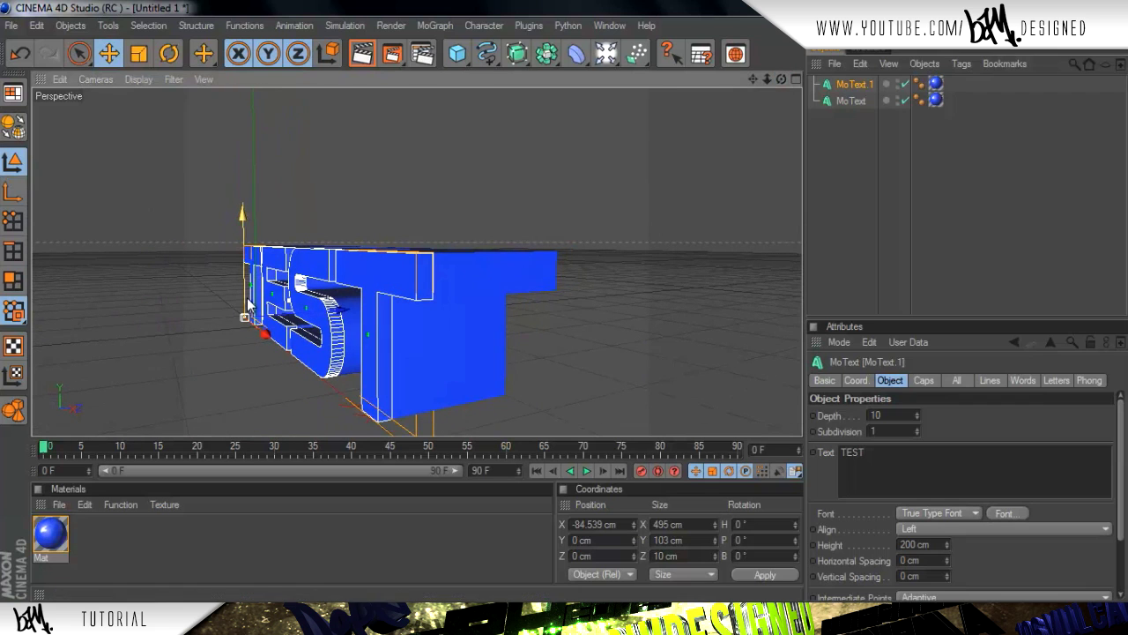
left_click_drag(276, 312, 562, 300)
left_click_drag(781, 81, 564, 305)
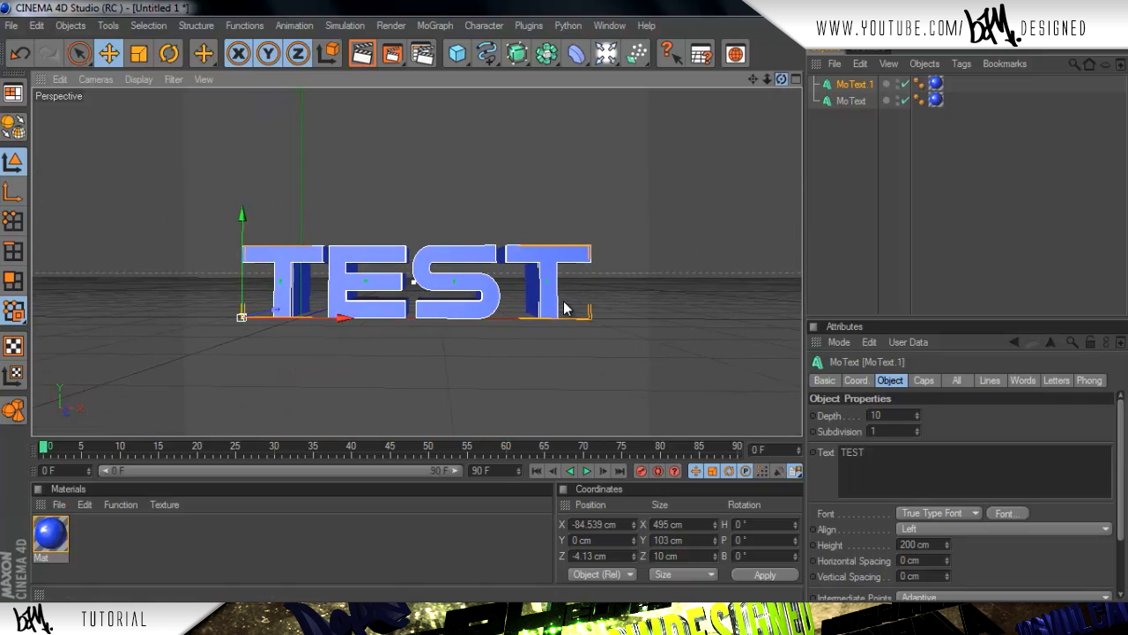
Create a second material and choose a dark color for its Environment channel.
double_click(103, 529)
double_click(48, 538)
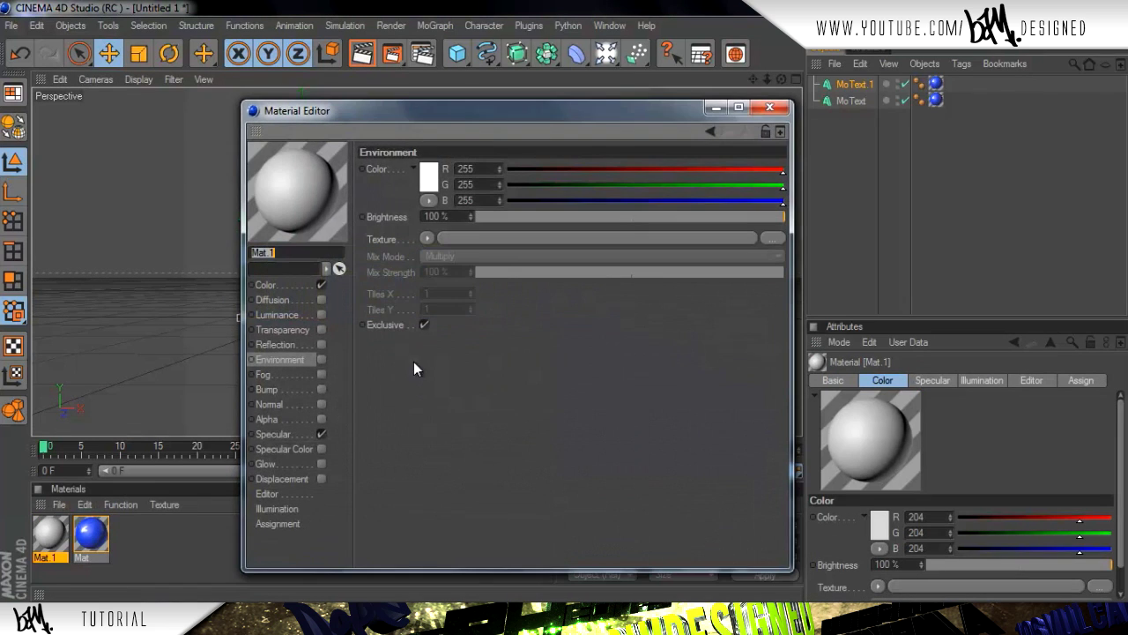
left_click(431, 181)
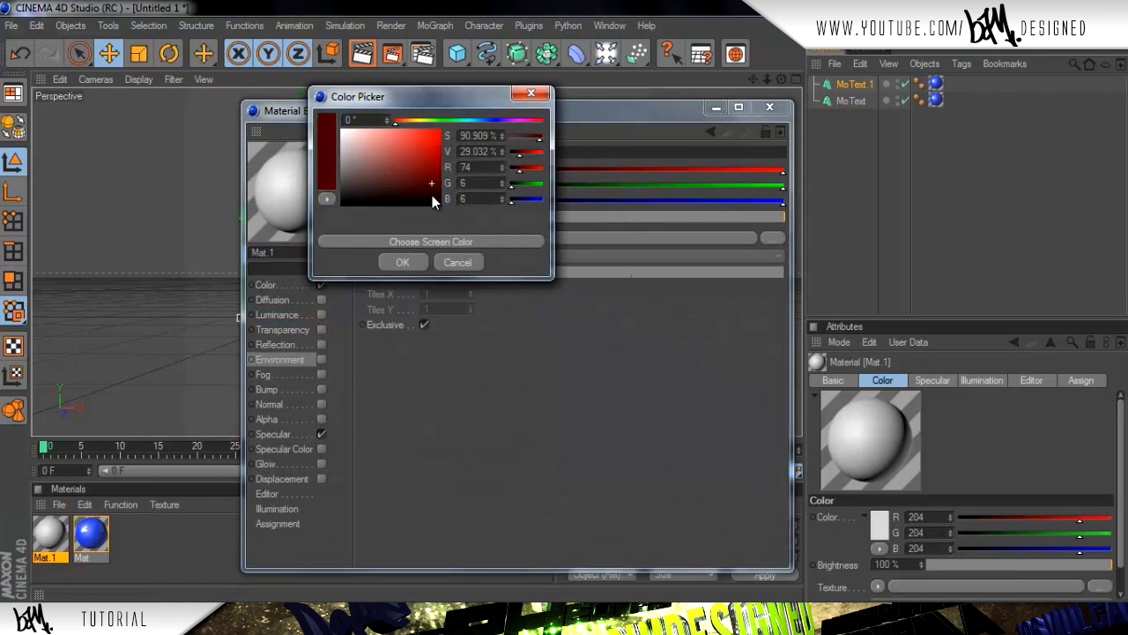
left_click(402, 262)
left_click(769, 107)
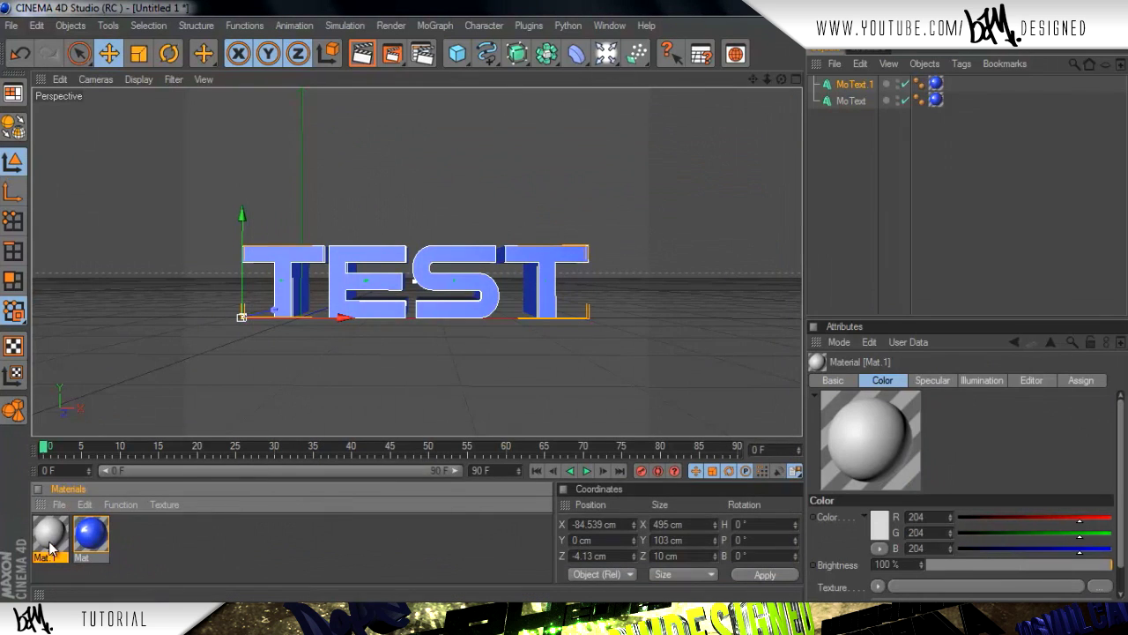
Set the new material's Color channel to black (RGB 0, 0, 0) and turn off its Specular channel.
double_click(50, 535)
left_click(290, 286)
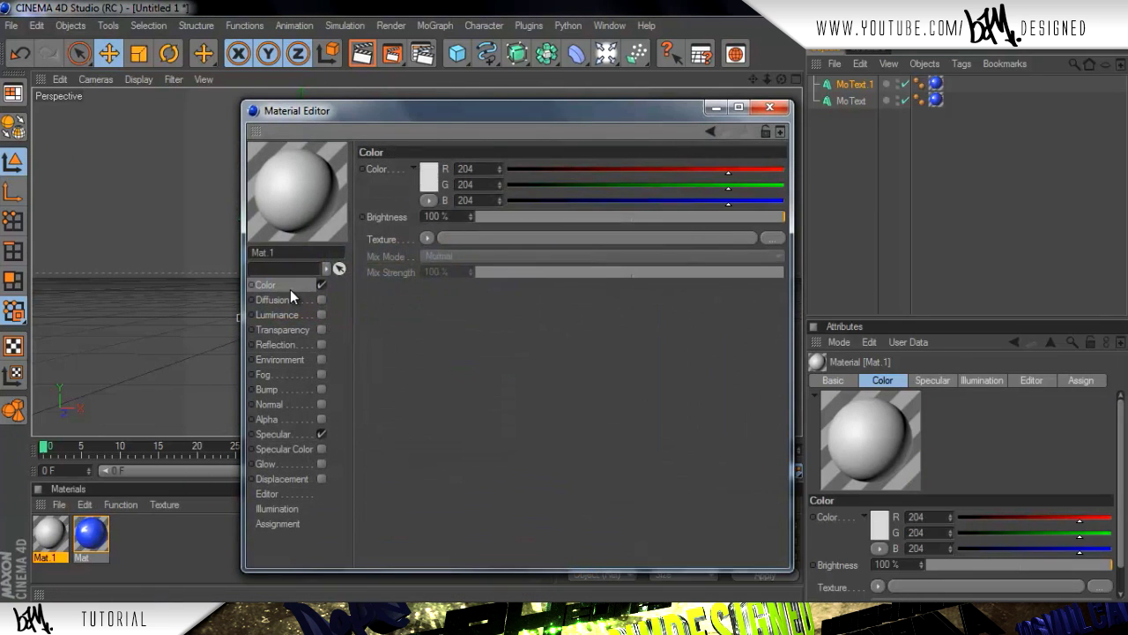
left_click(433, 187)
left_click_drag(432, 187, 404, 214)
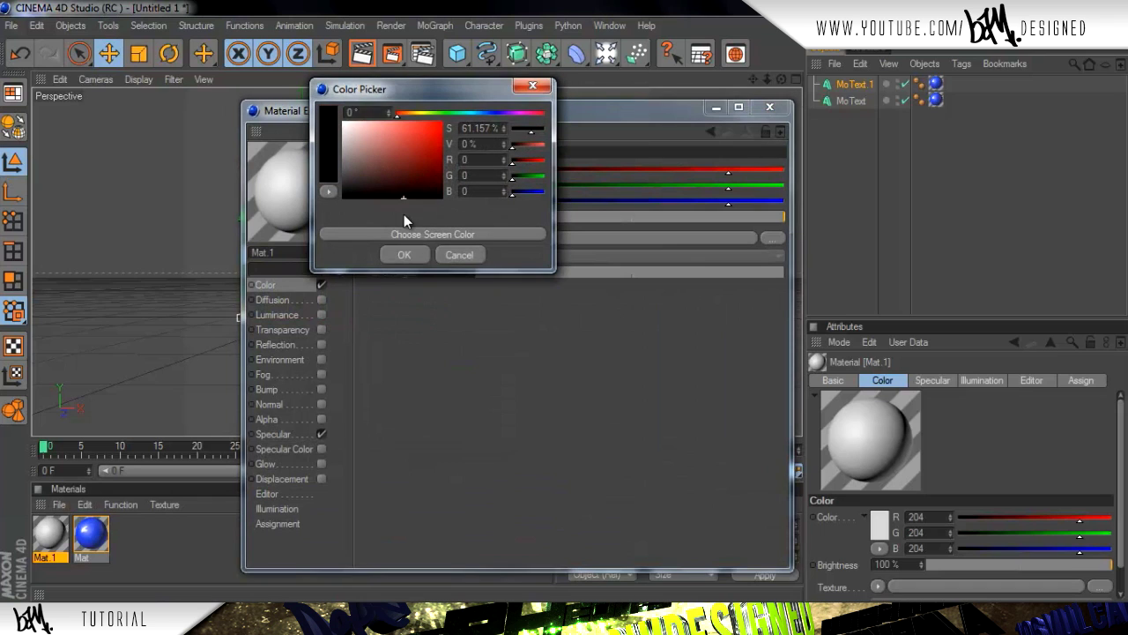
left_click(403, 255)
left_click(321, 434)
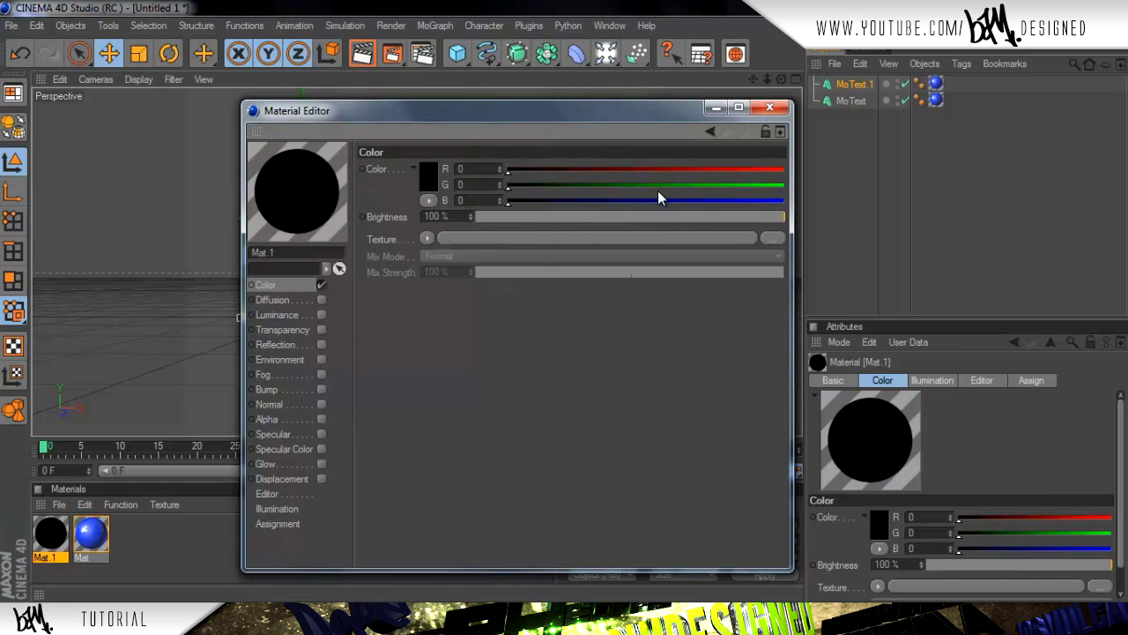
left_click(769, 108)
Replace the blue material on the thin front MoText copy with the black material and deselect everything.
left_click_drag(72, 536, 938, 88)
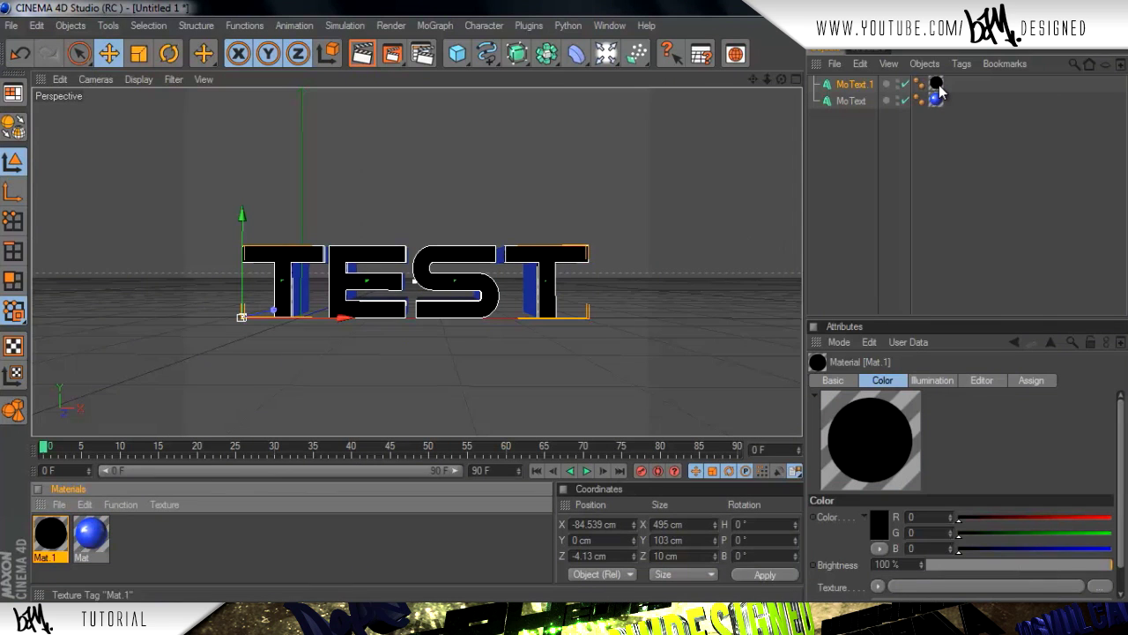
left_click(848, 198)
mouse_move(531, 315)
left_mouse_down("alt")
mouse_move(606, 297)
mouse_move(626, 308)
mouse_move(533, 310)
left_mouse_up("alt")
left_click_drag(782, 80, 564, 301)
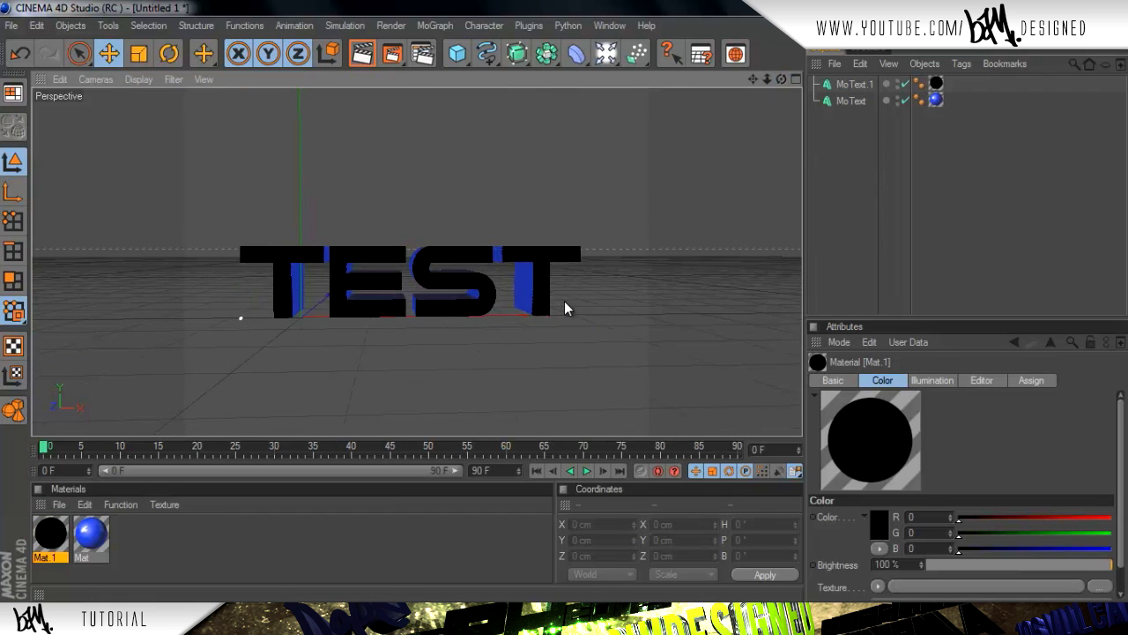
scroll(386, 272, "up", 1)
left_click_drag(753, 79, 565, 300)
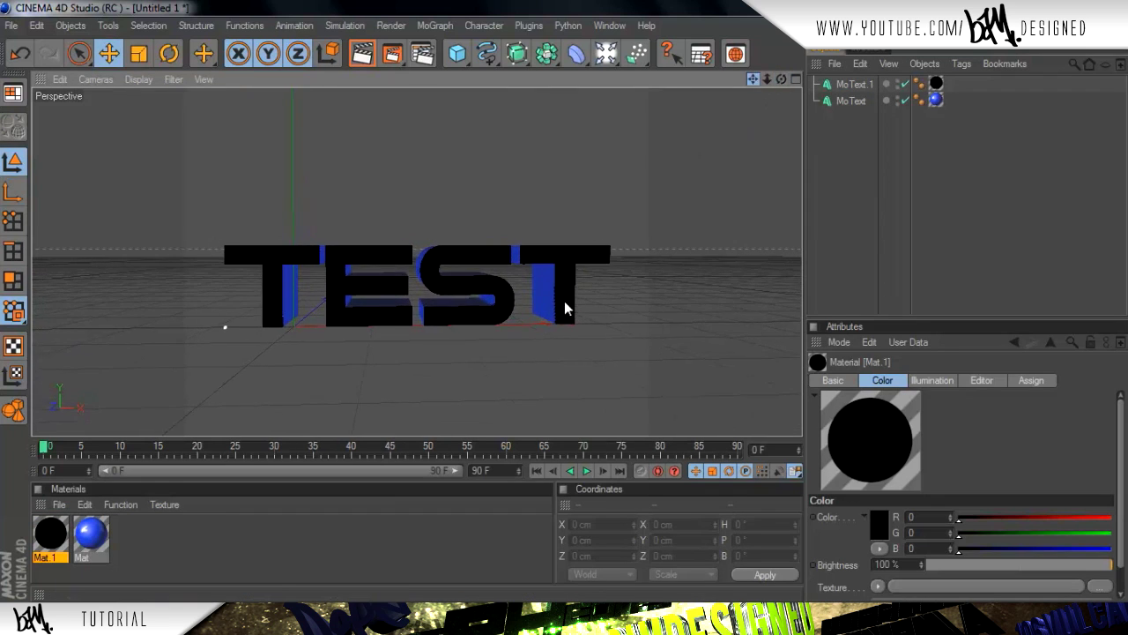
left_click_drag(779, 80, 565, 301)
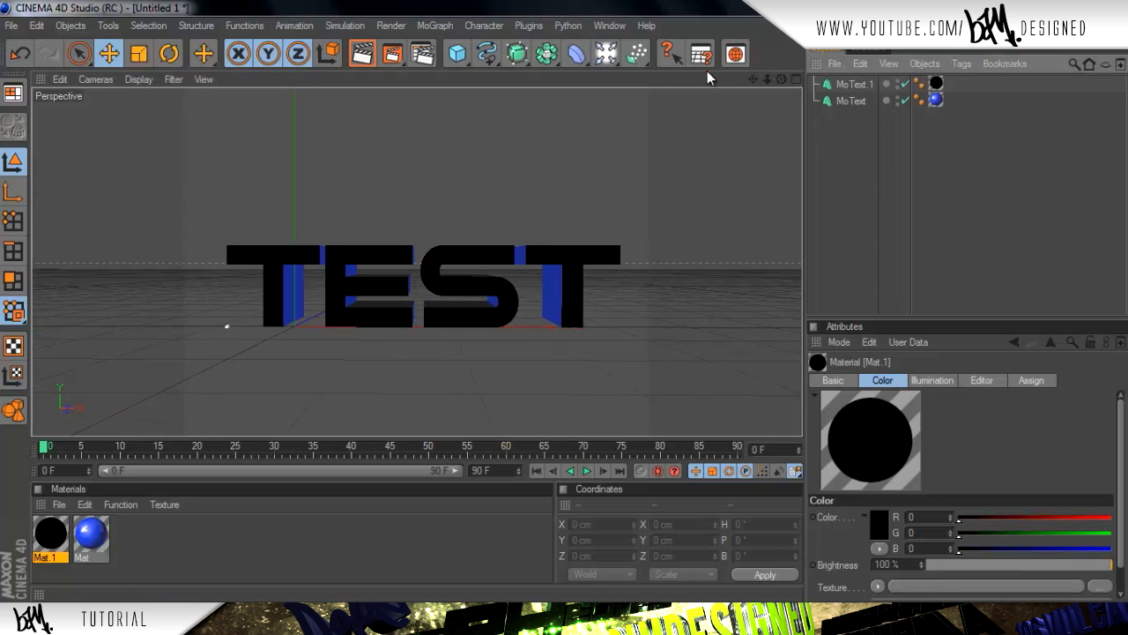
Set the render output size to 1280 x 720 pixels in the render settings.
left_click(422, 53)
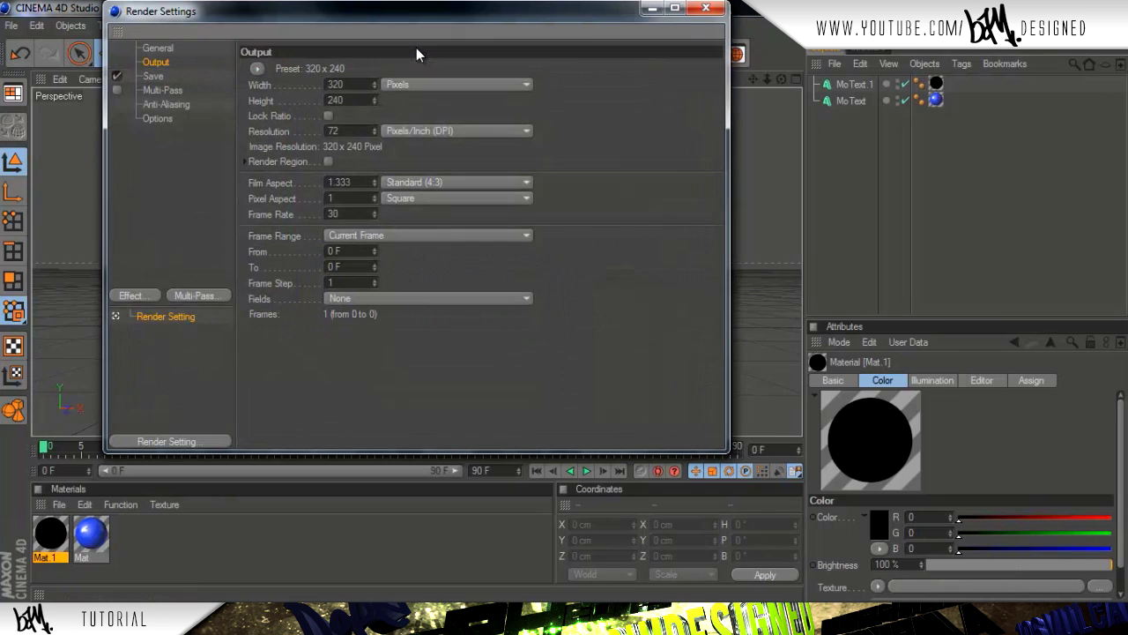
left_click_drag(411, 20, 436, 55)
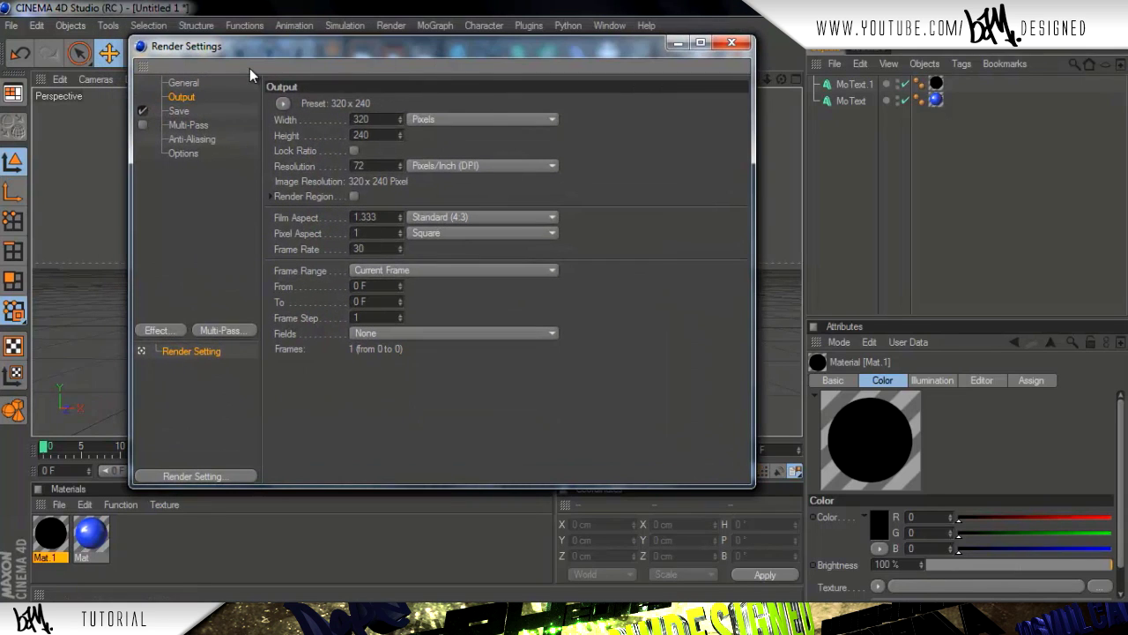
left_click(195, 84)
left_click(189, 96)
type("1280")
key("Tab")
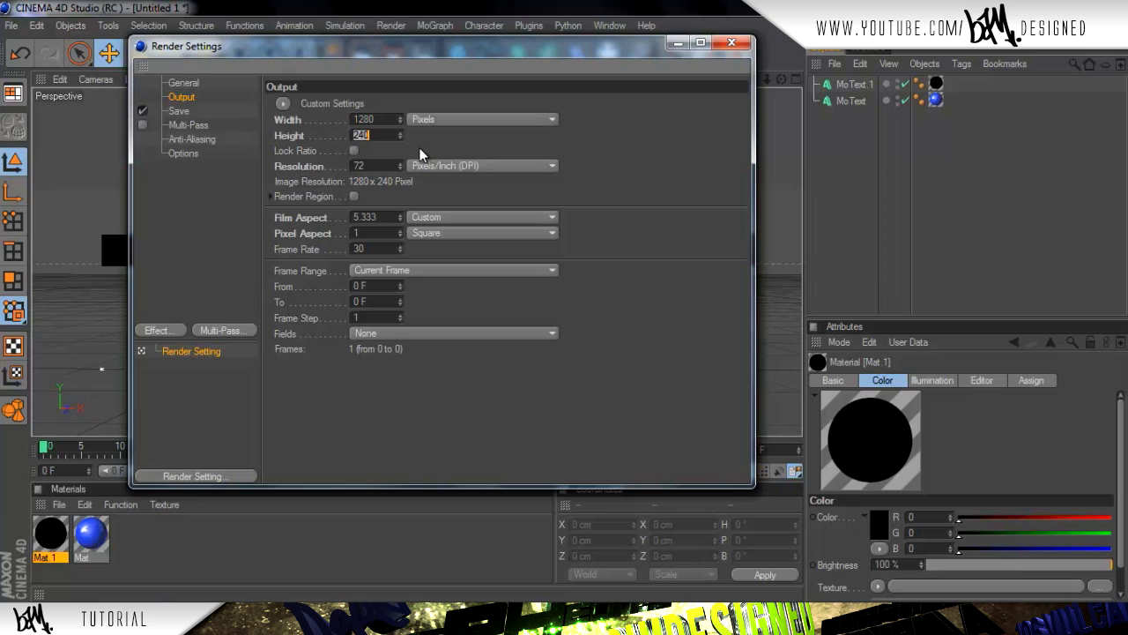
type("720")
key("Tab")
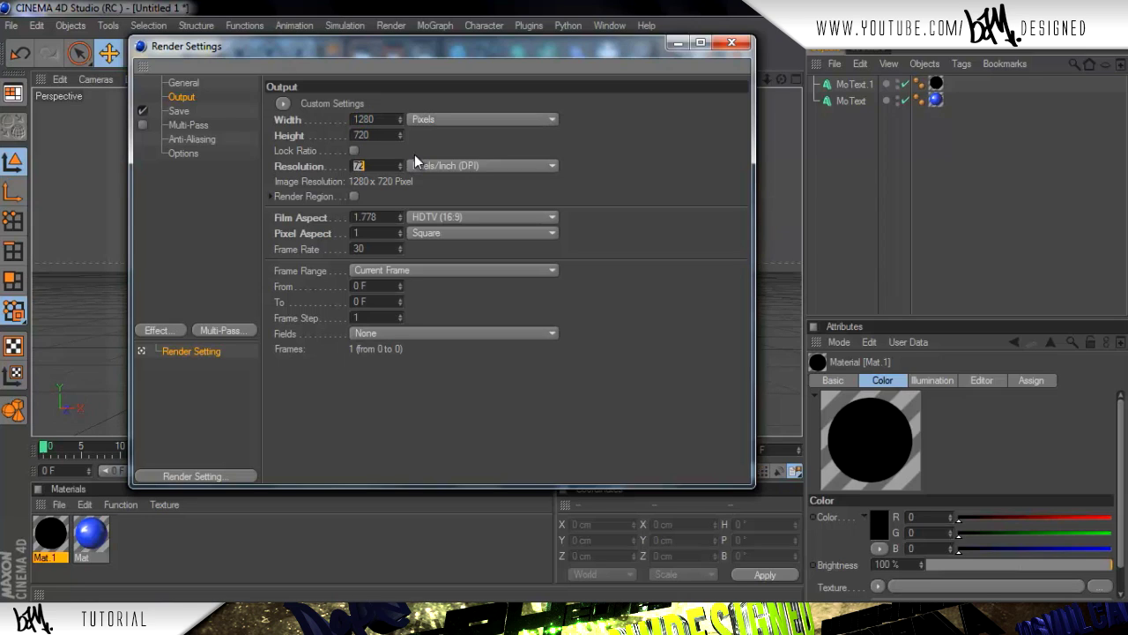
left_click(401, 168)
Set the render save format to PNG with the alpha channel enabled and close the render settings.
left_click(179, 112)
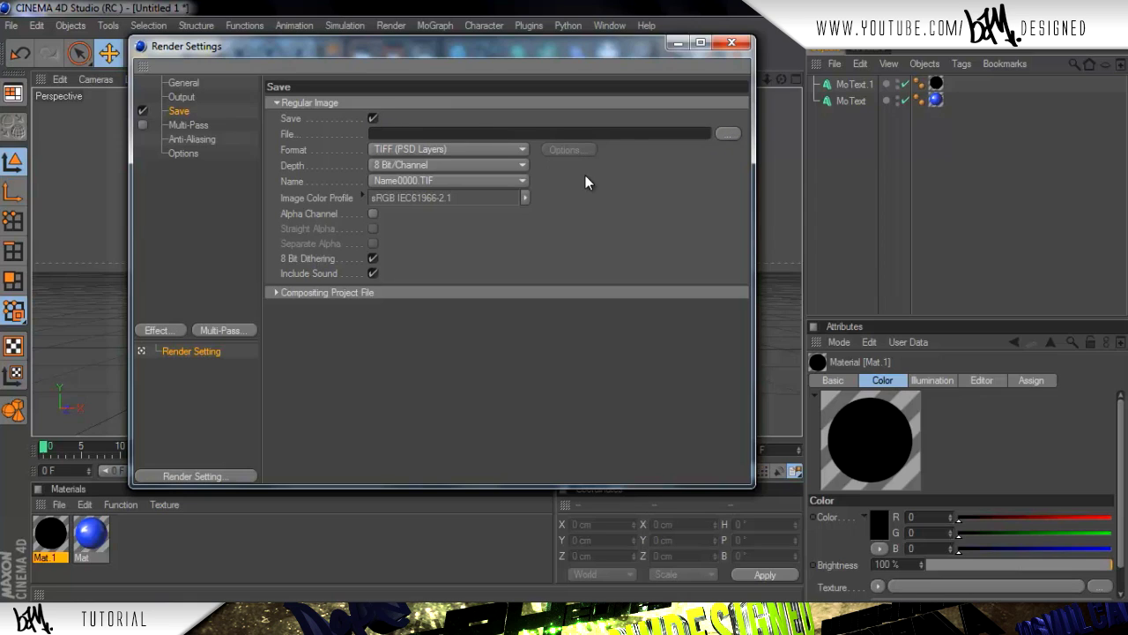
left_click(514, 151)
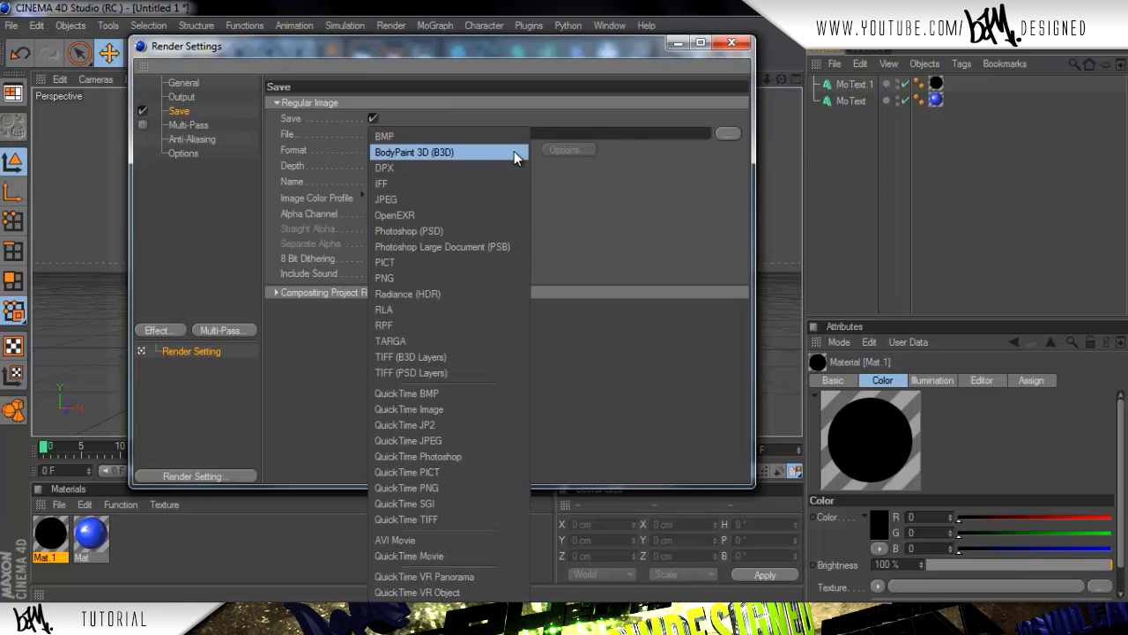
left_click(446, 277)
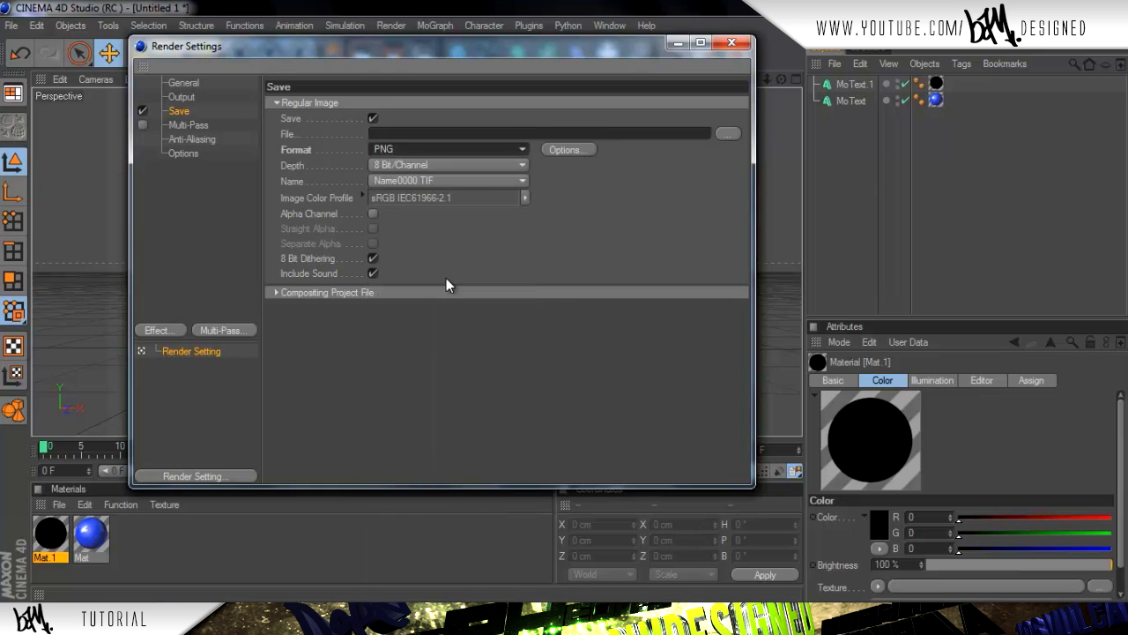
left_click(372, 214)
left_click(184, 125)
left_click(180, 112)
left_click(725, 46)
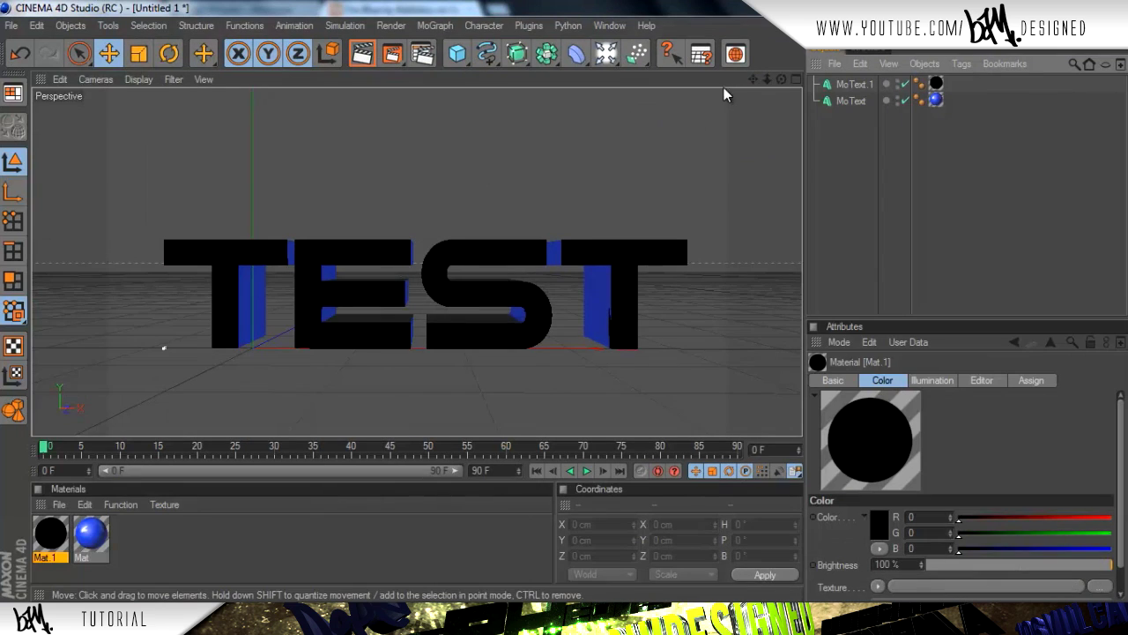
Frame the TEST text large and centered in the perspective view and render it to the Picture Viewer.
left_click_drag(754, 79, 564, 301)
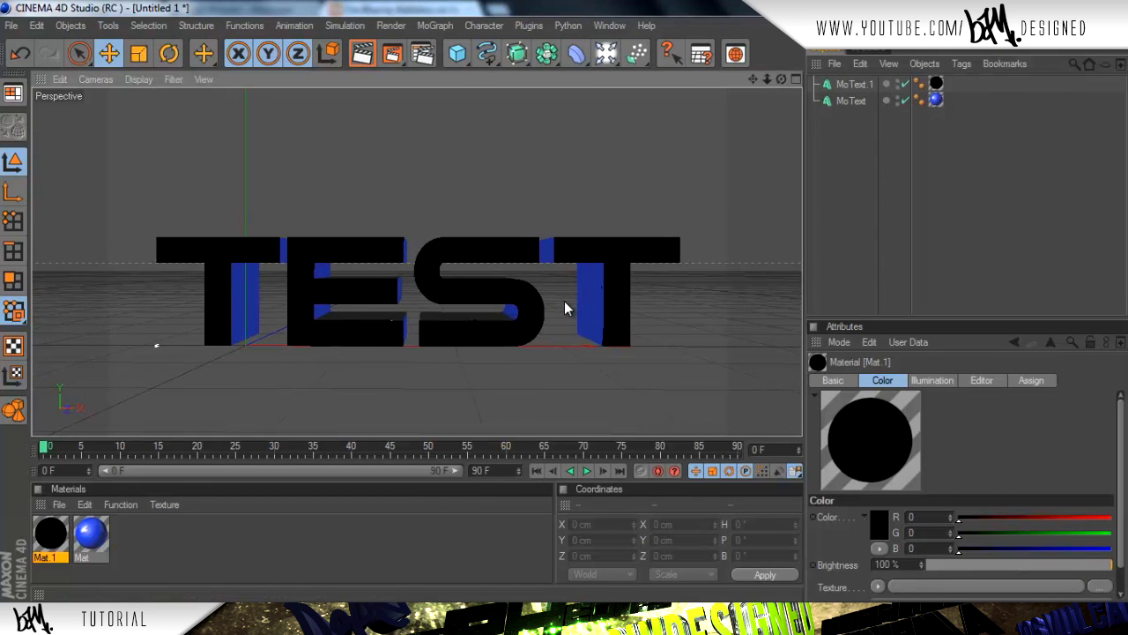
left_click_drag(751, 79, 567, 307)
left_click_drag(565, 300, 560, 292)
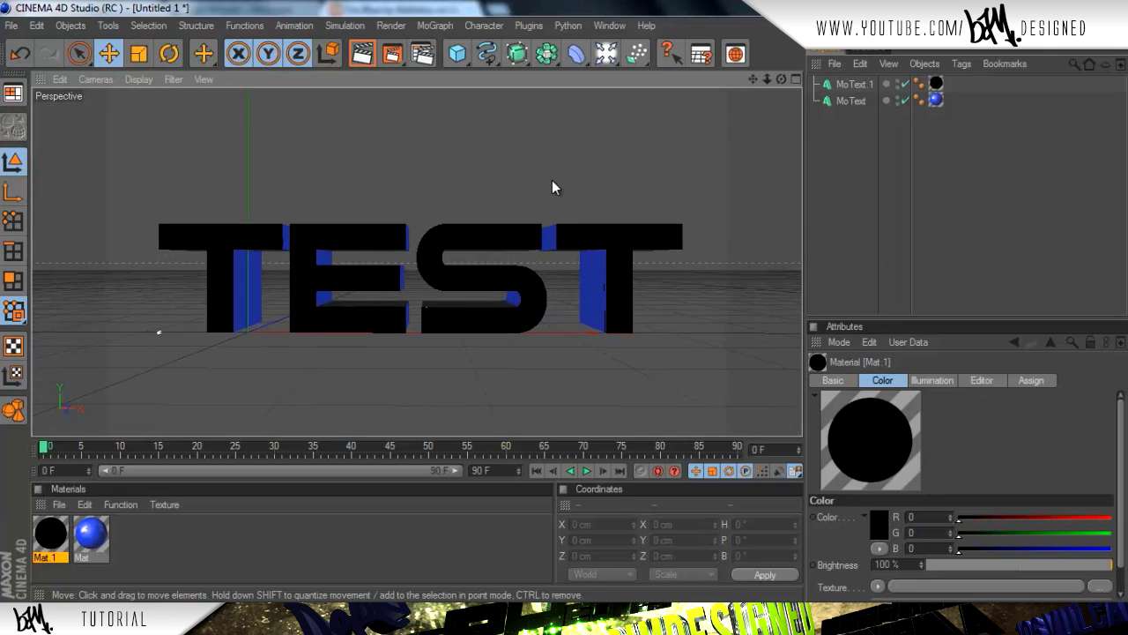
scroll(552, 180, "up", 1)
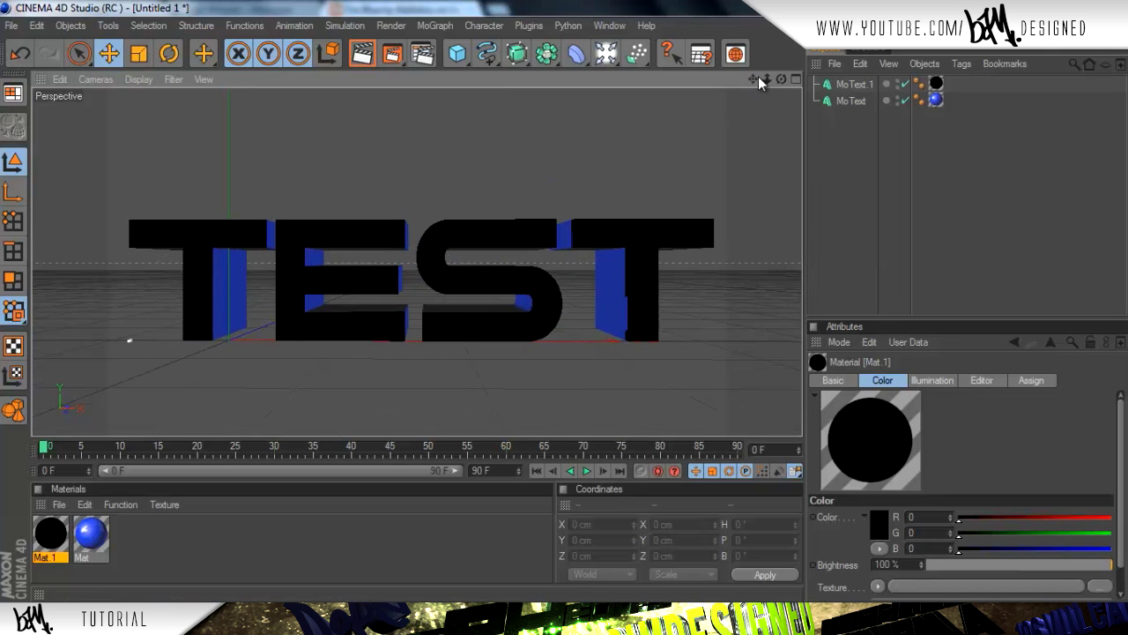
left_click_drag(766, 80, 564, 301)
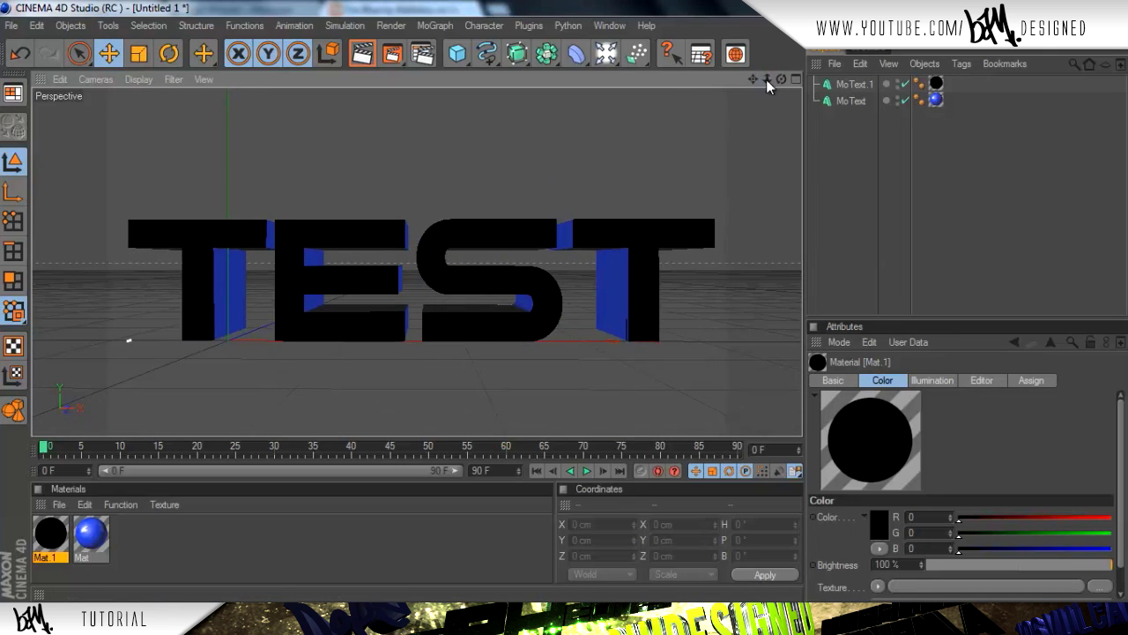
left_click(392, 55)
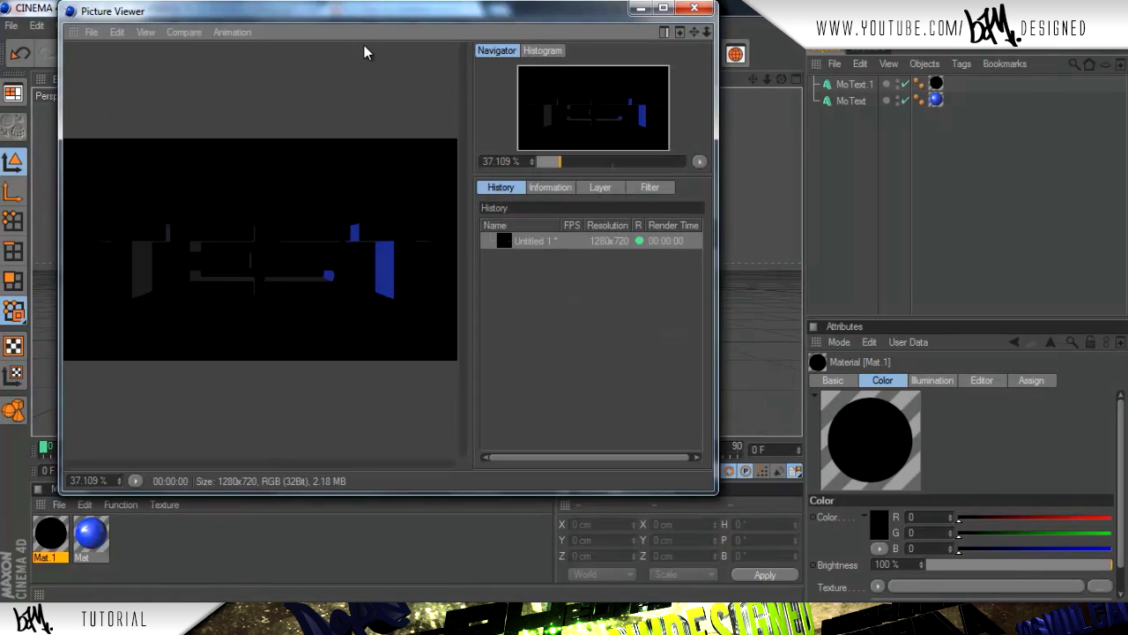
left_click_drag(355, 14, 408, 38)
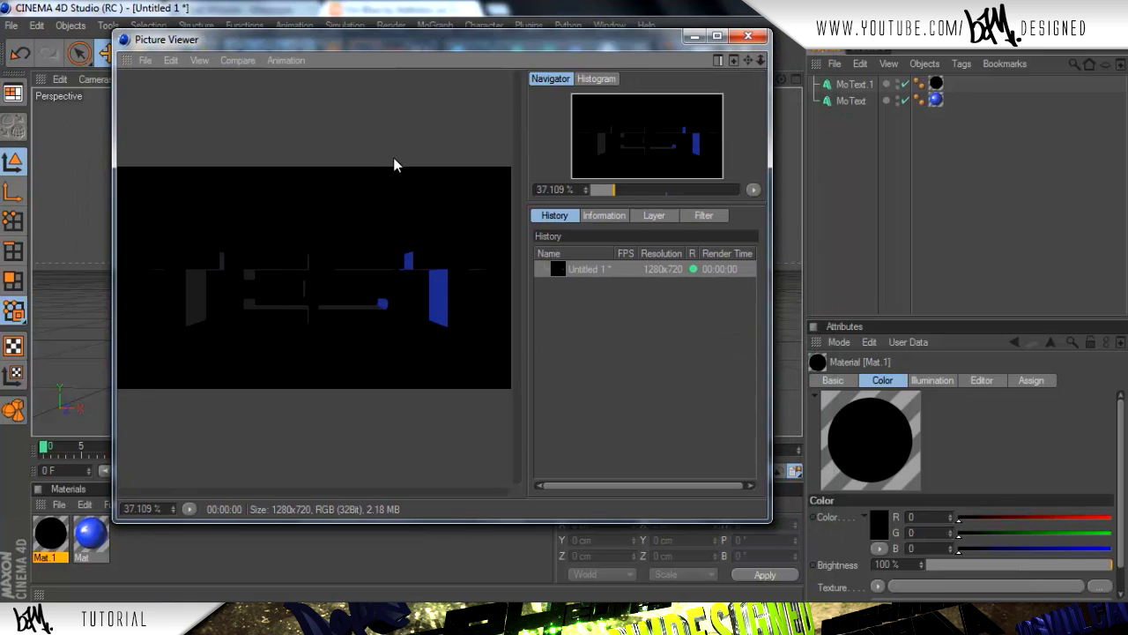
Save the render as a PNG still image with alpha channel to the Desktop, named Test.
left_click(145, 60)
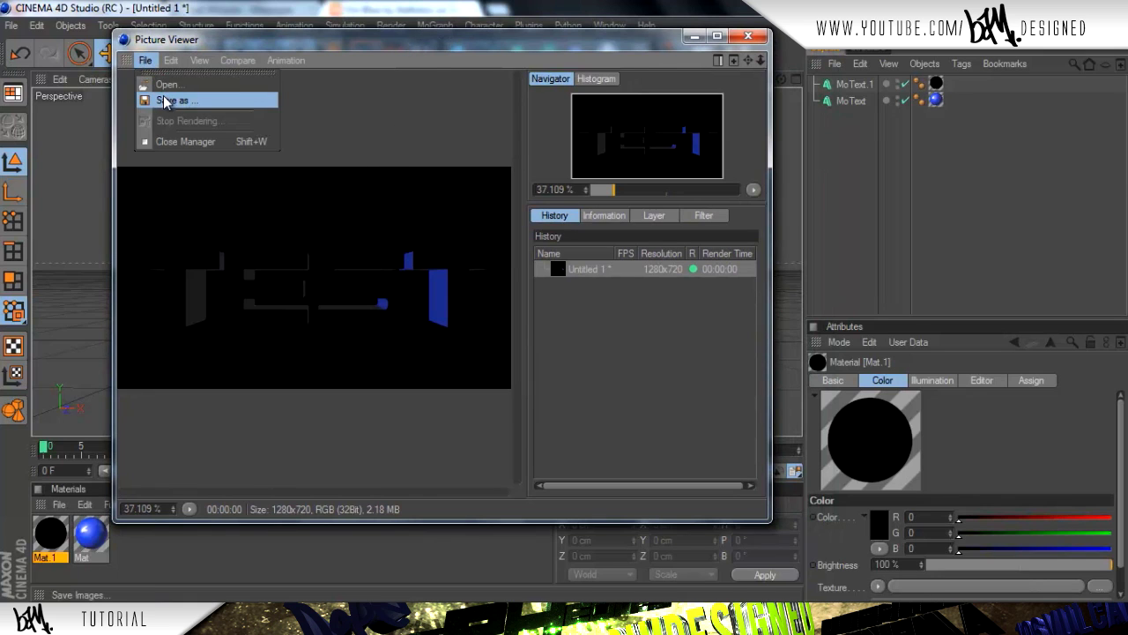
left_click(165, 101)
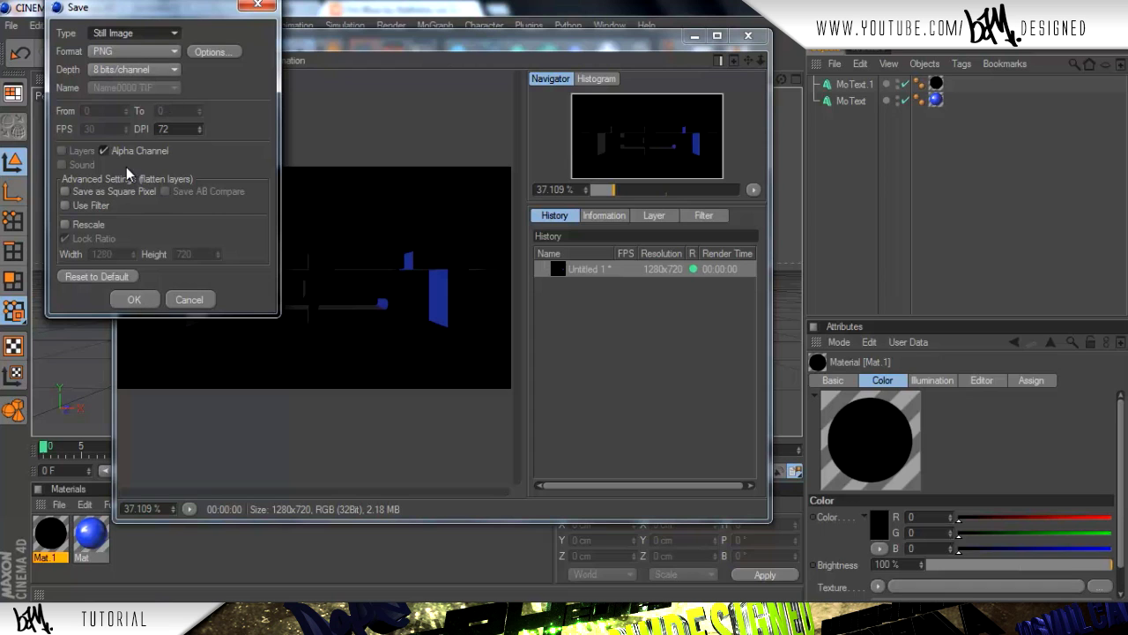
left_click(146, 301)
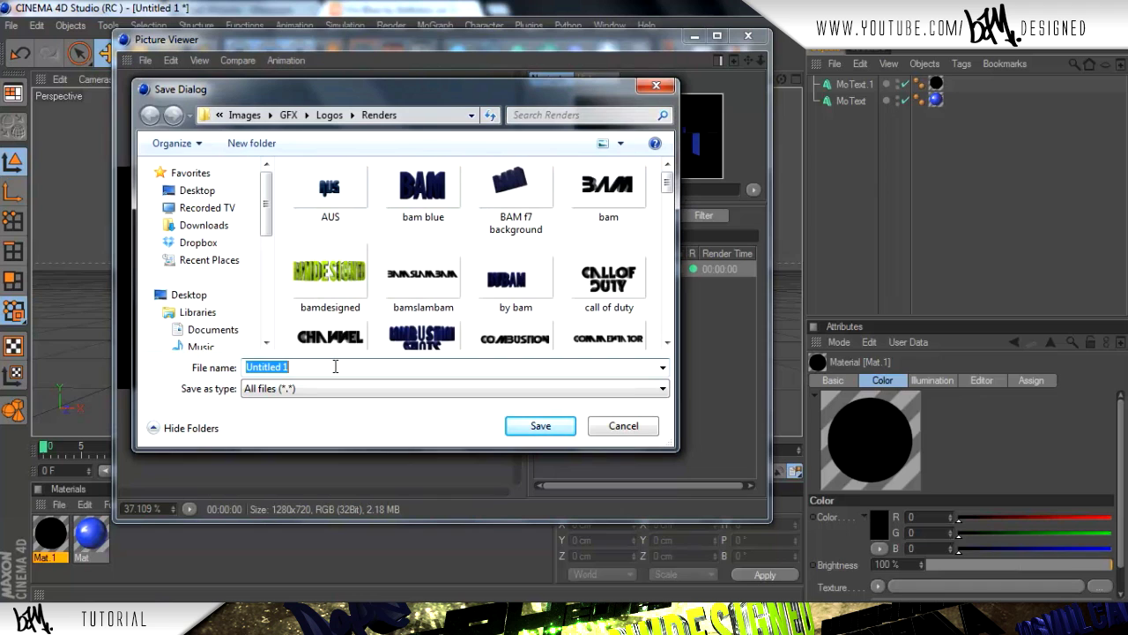
left_click(190, 296)
left_click(340, 368)
type("Test")
key("Return")
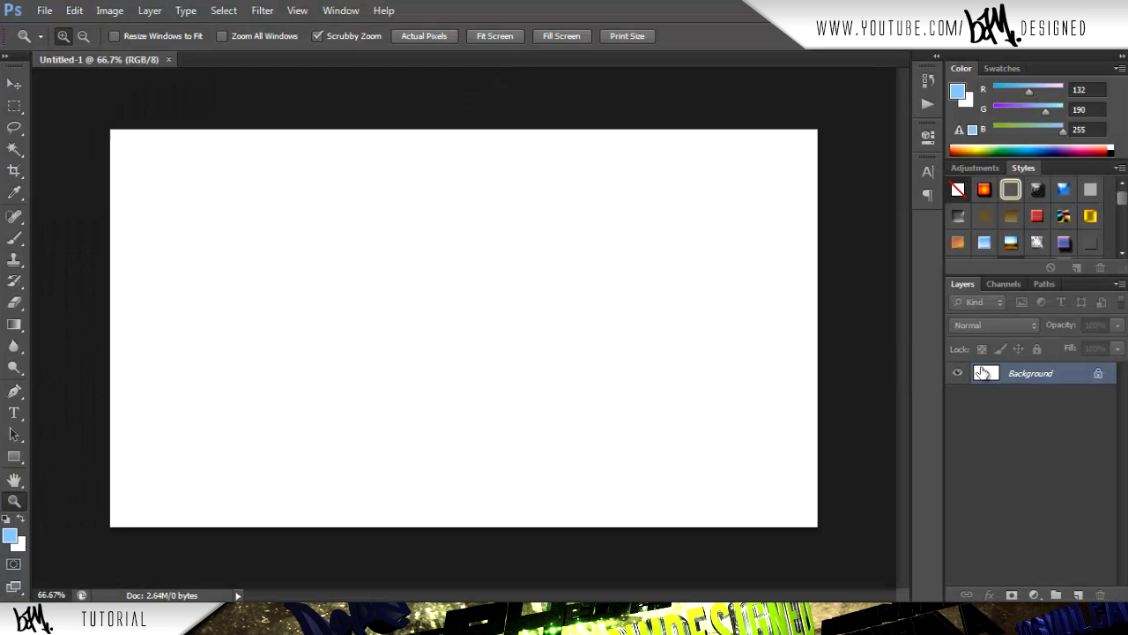
In Photoshop, unlock the Background layer as Layer 0 and add a new empty layer above it.
double_click(982, 373)
left_click(703, 194)
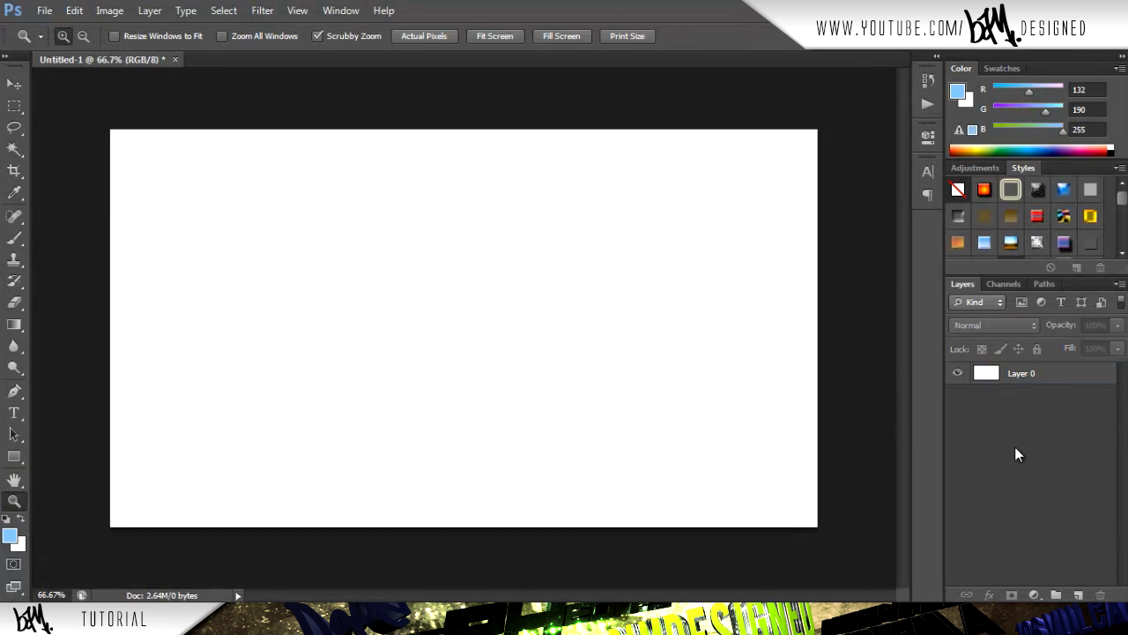
left_click(1077, 595)
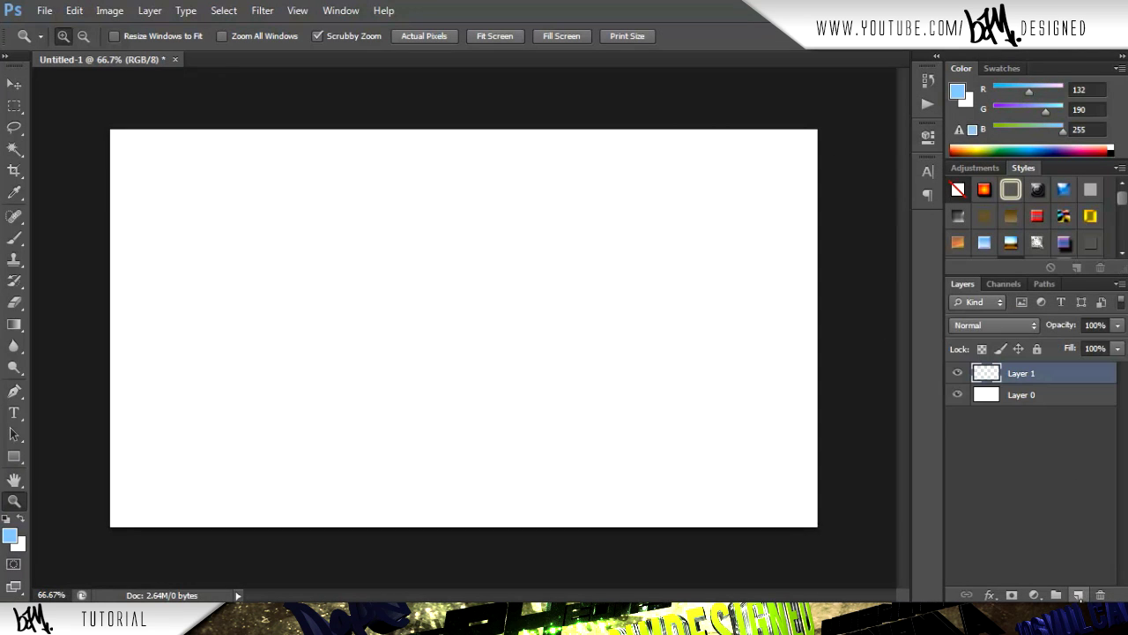
Place the Test PNG image from the Desktop folder into the Untitled-1 document.
key("alt+Tab")
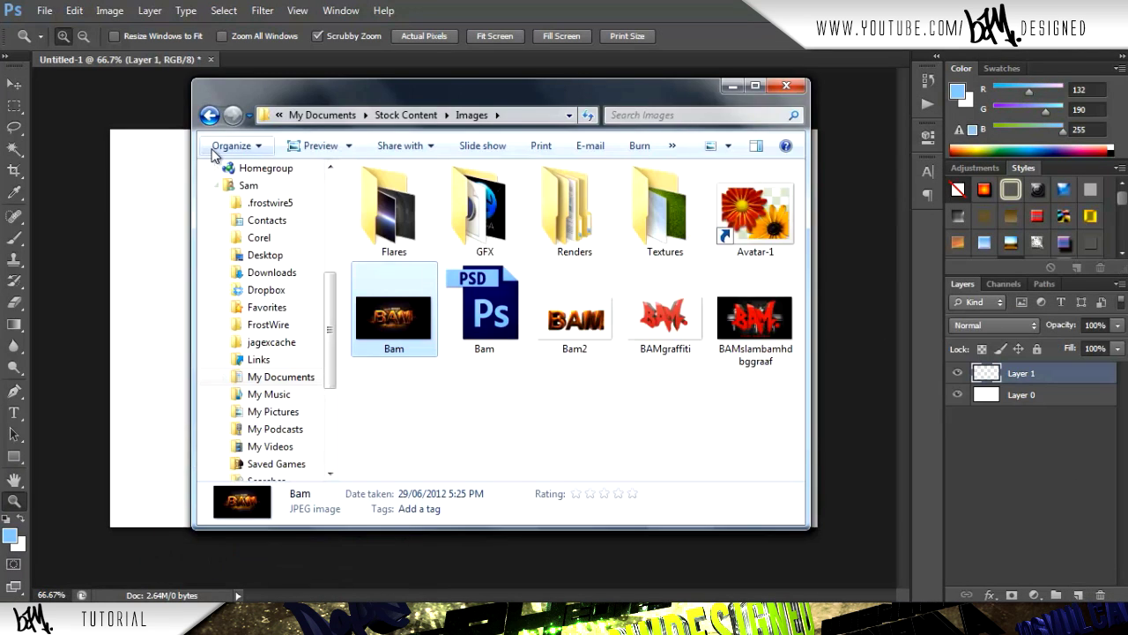
left_click(297, 255)
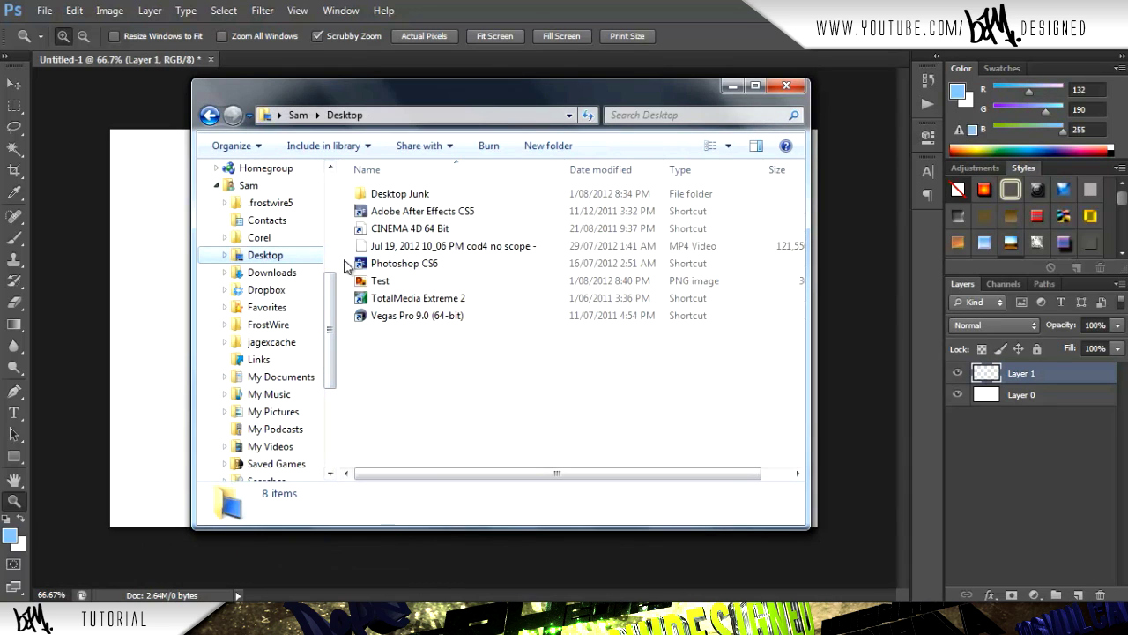
left_click(388, 282)
left_click_drag(390, 284, 142, 272)
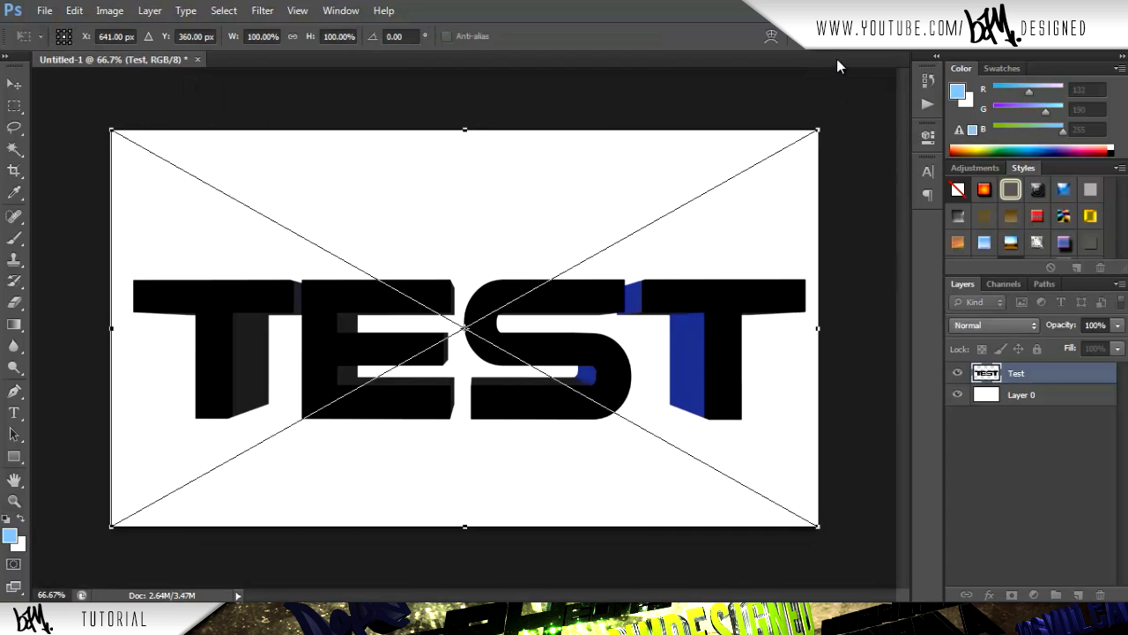
key("Return")
Scale the placed Test layer up slightly from its center, keeping its proportions.
key("z")
key("ctrl+t")
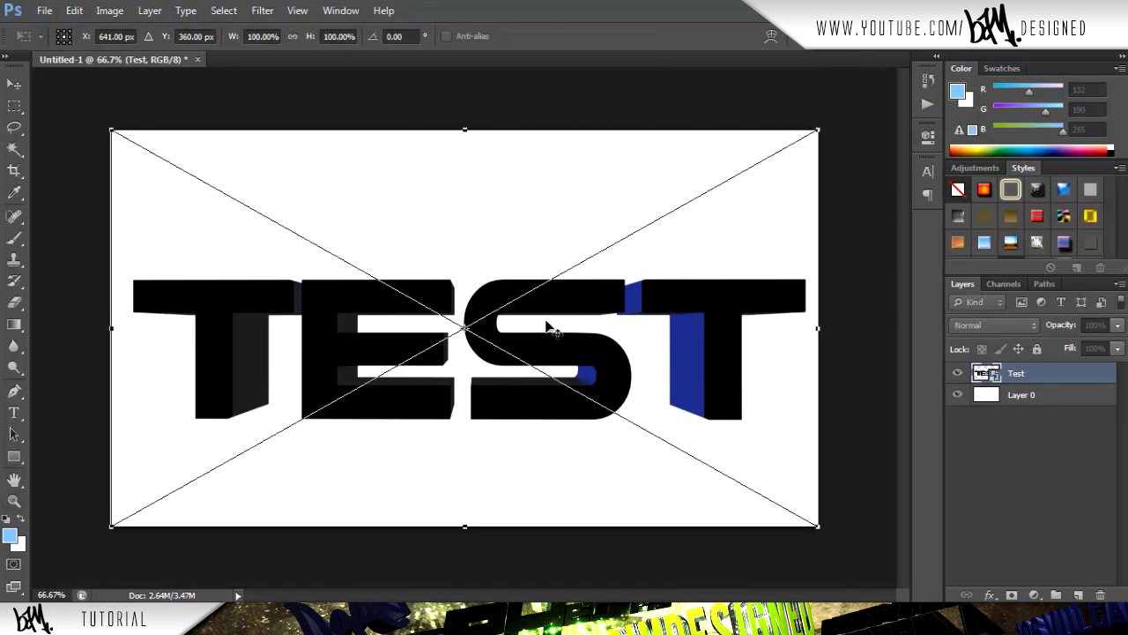
mouse_move(103, 125)
left_mouse_down("alt+shift")
mouse_move(113, 131)
mouse_move(104, 126)
left_mouse_up("alt+shift")
key("Return")
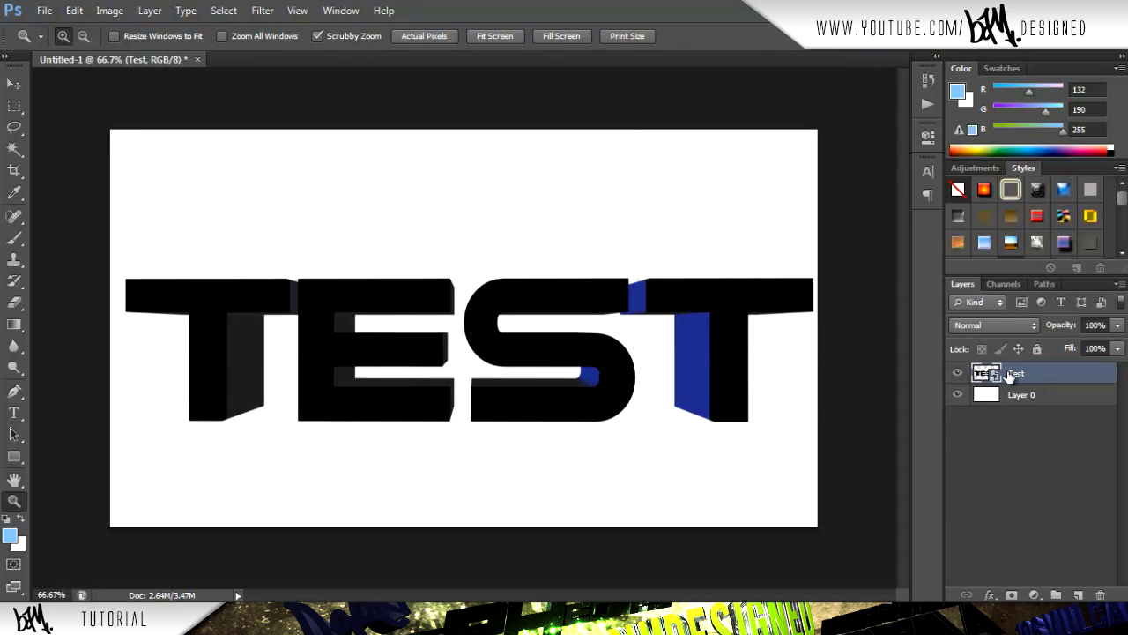
Move the Test layer's text slightly upward on the canvas.
left_click(14, 83)
left_click_drag(260, 260, 260, 251)
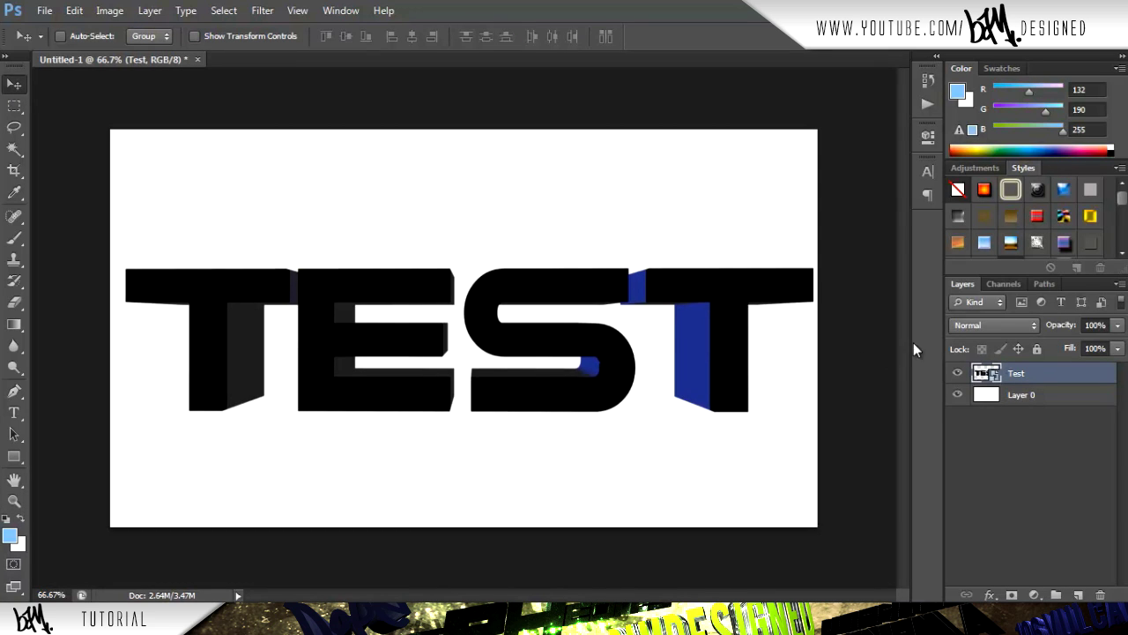
right_click(1018, 374)
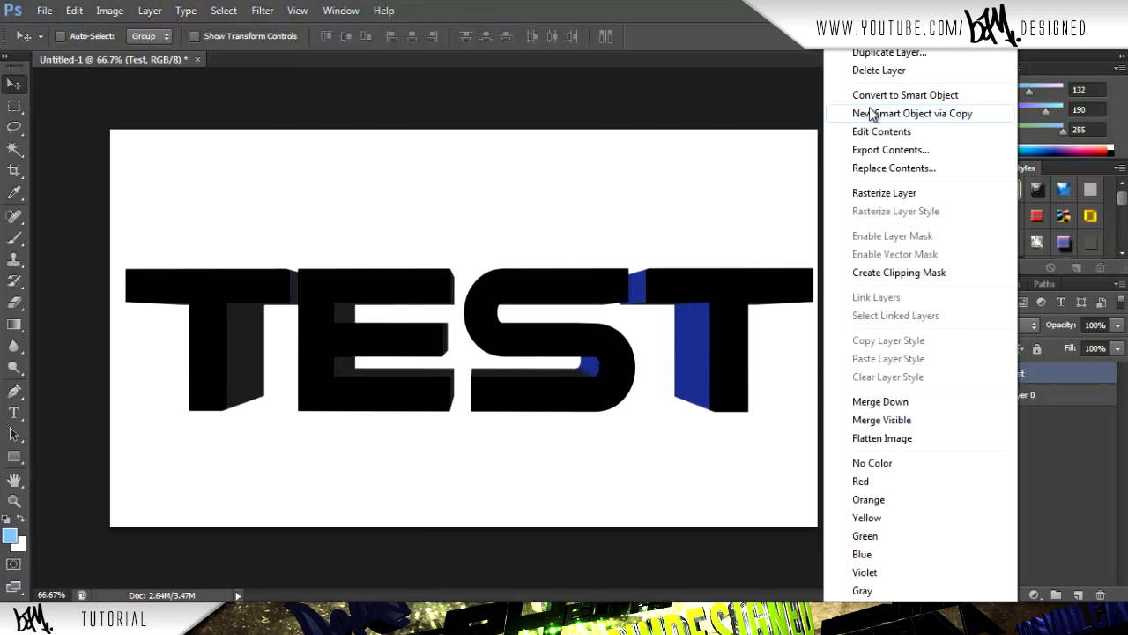
left_click(1067, 368)
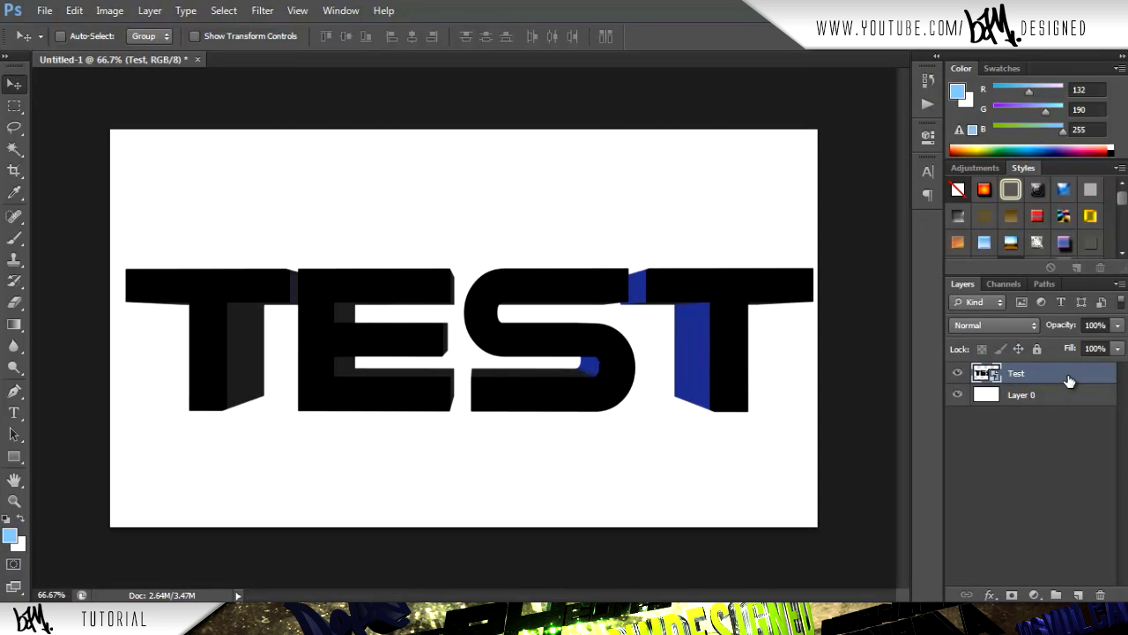
Try several preset layer styles on the Test layer and apply the scratched black one with stroke and overlays.
left_click(990, 597)
left_click(820, 342)
left_click(539, 270)
left_click_drag(564, 240, 533, 128)
left_click(725, 307)
left_click(728, 337)
left_click(773, 354)
left_click(800, 406)
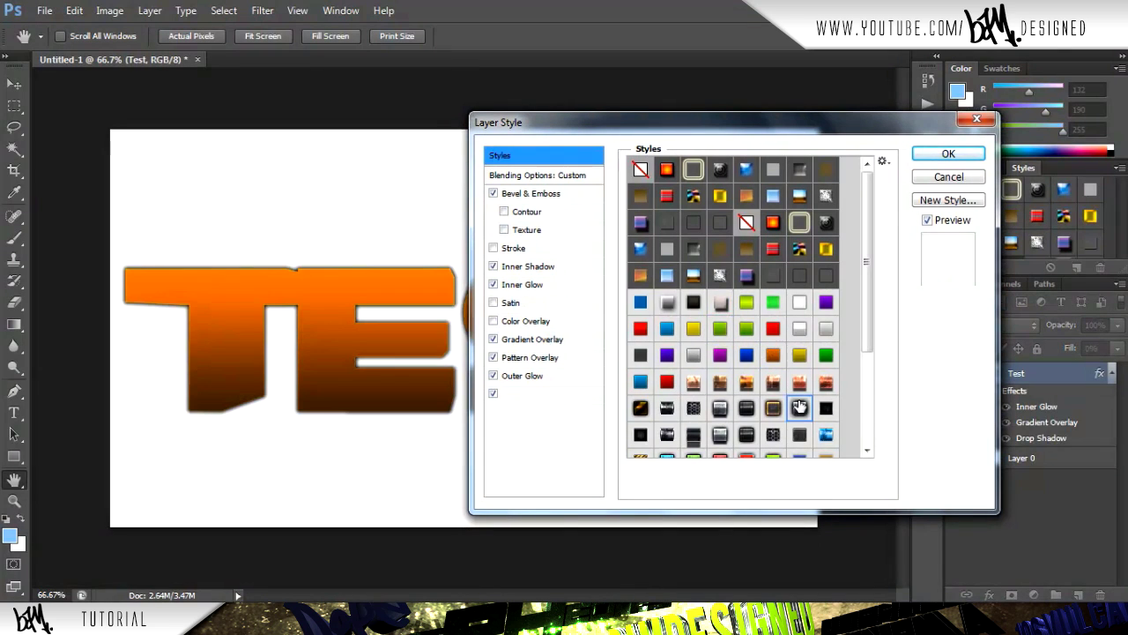
scroll(860, 352, "down", 1)
left_click(826, 372)
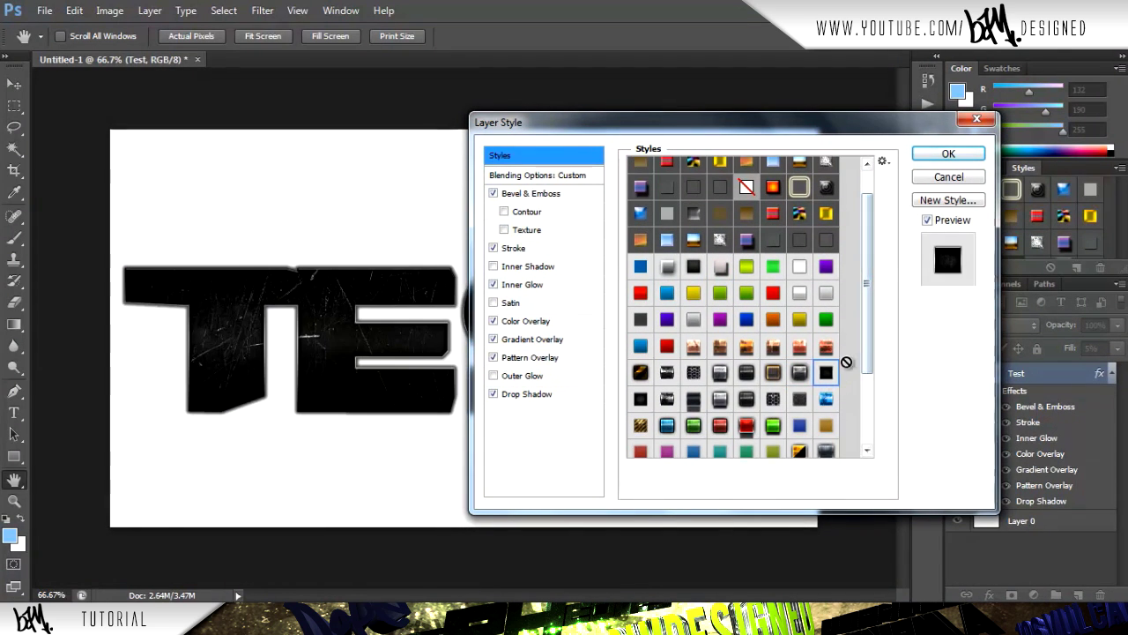
scroll(867, 352, "down", 3)
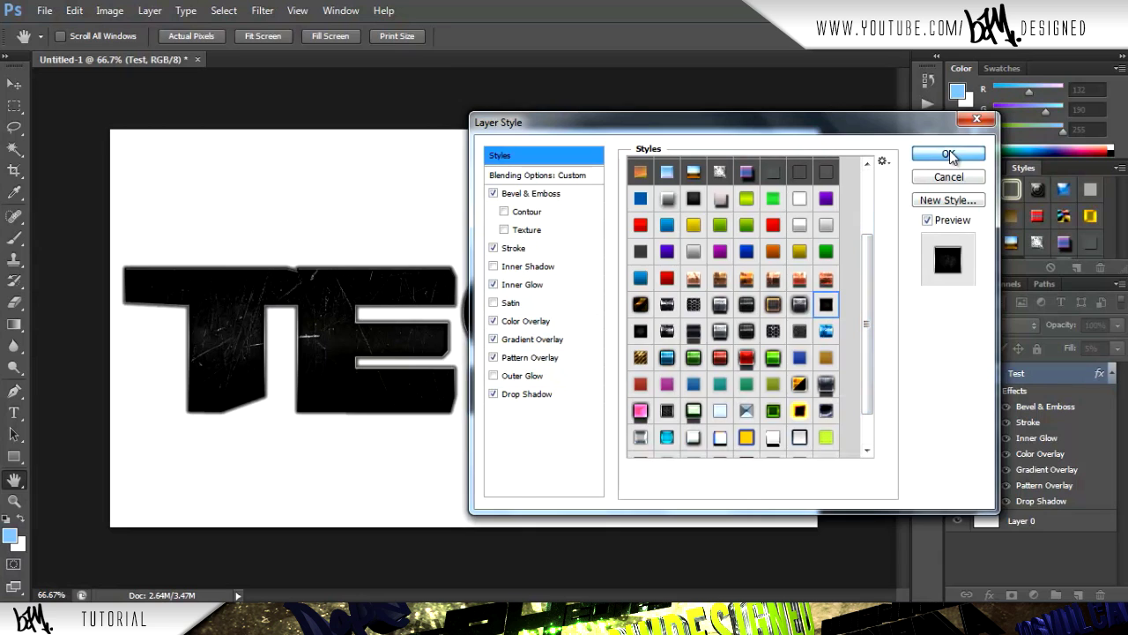
left_click(949, 154)
Hide the Color Overlay, Gradient Overlay and Pattern Overlay effects of the Test layer.
left_click(1006, 453)
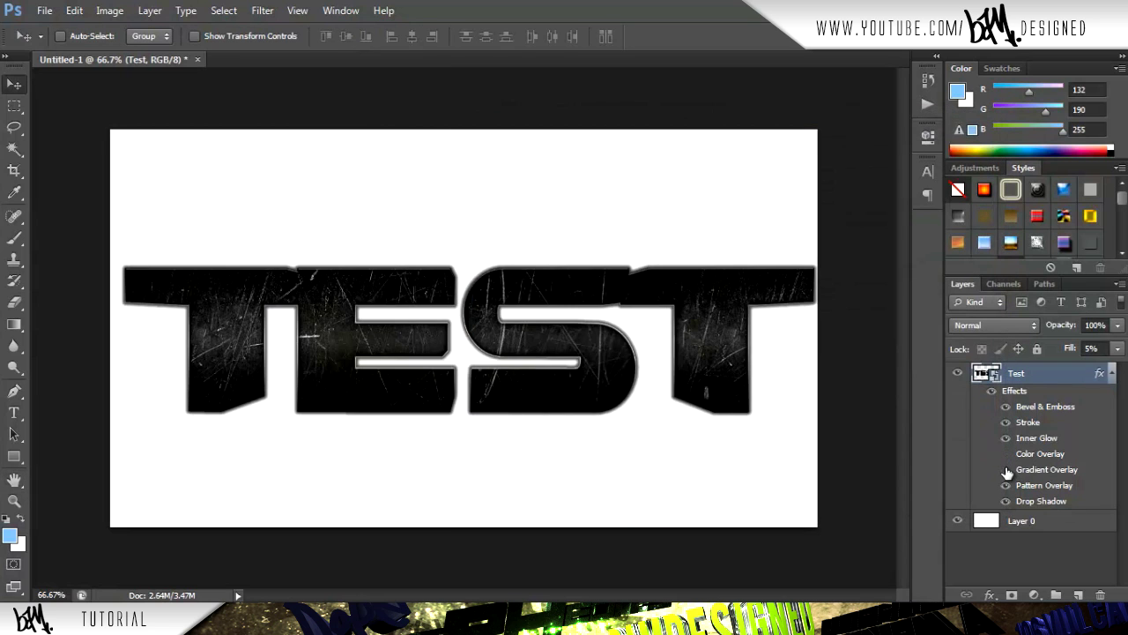
left_click(1007, 470)
left_click(1006, 485)
left_click(1006, 486)
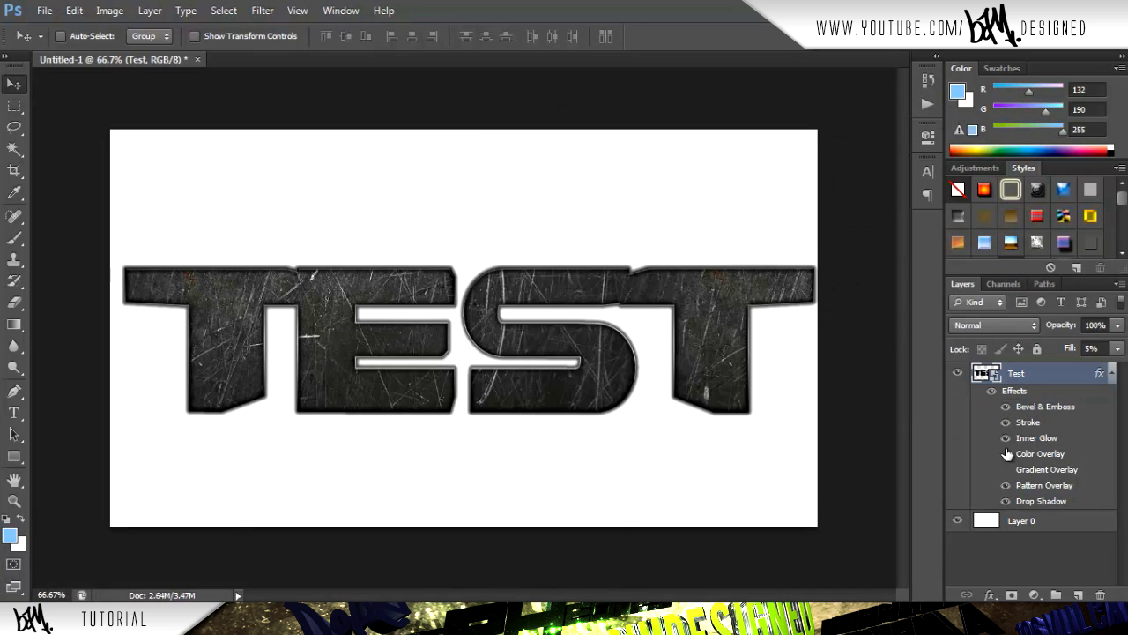
left_click(1005, 485)
Set the Test layer's fill to 100% and collapse its effects list.
left_click(1118, 349)
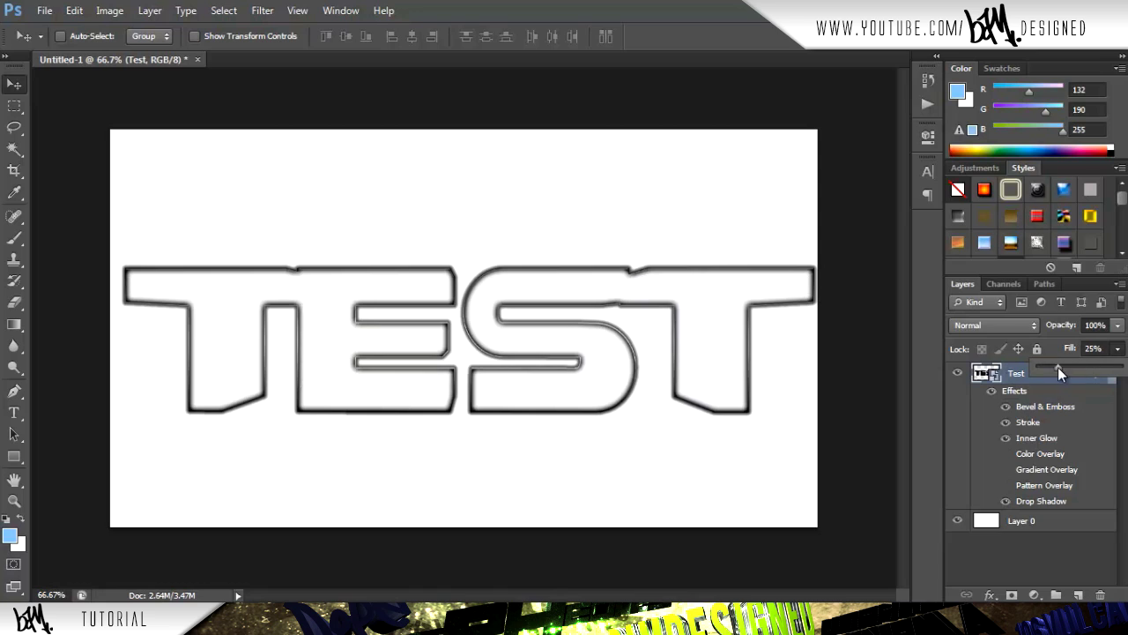
left_click(1004, 555)
left_click(1004, 556)
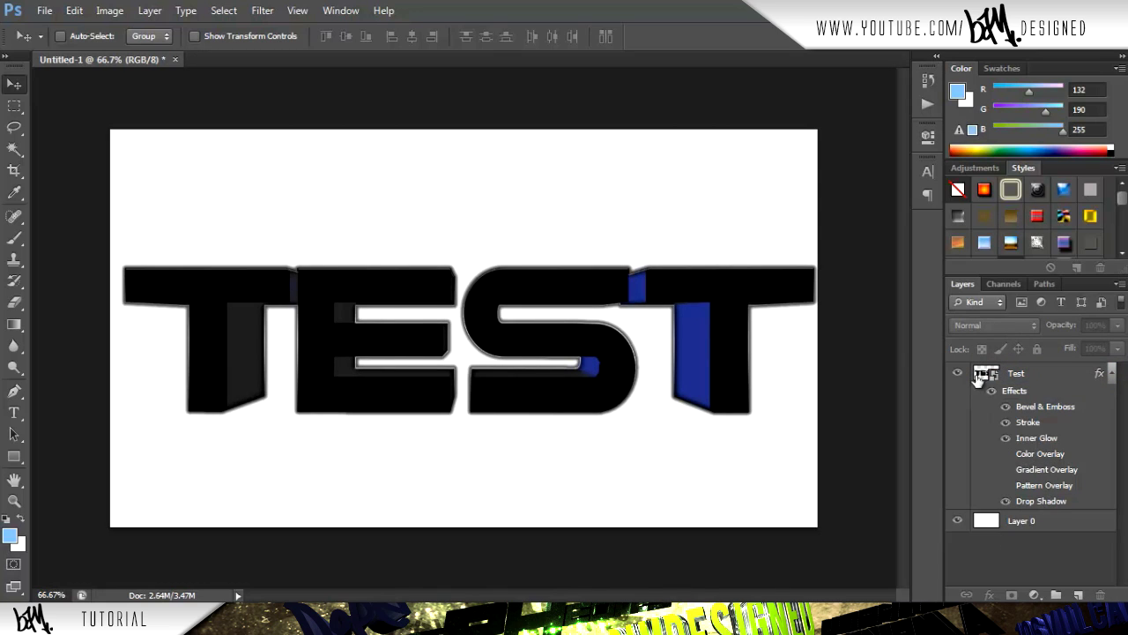
left_click(1004, 373)
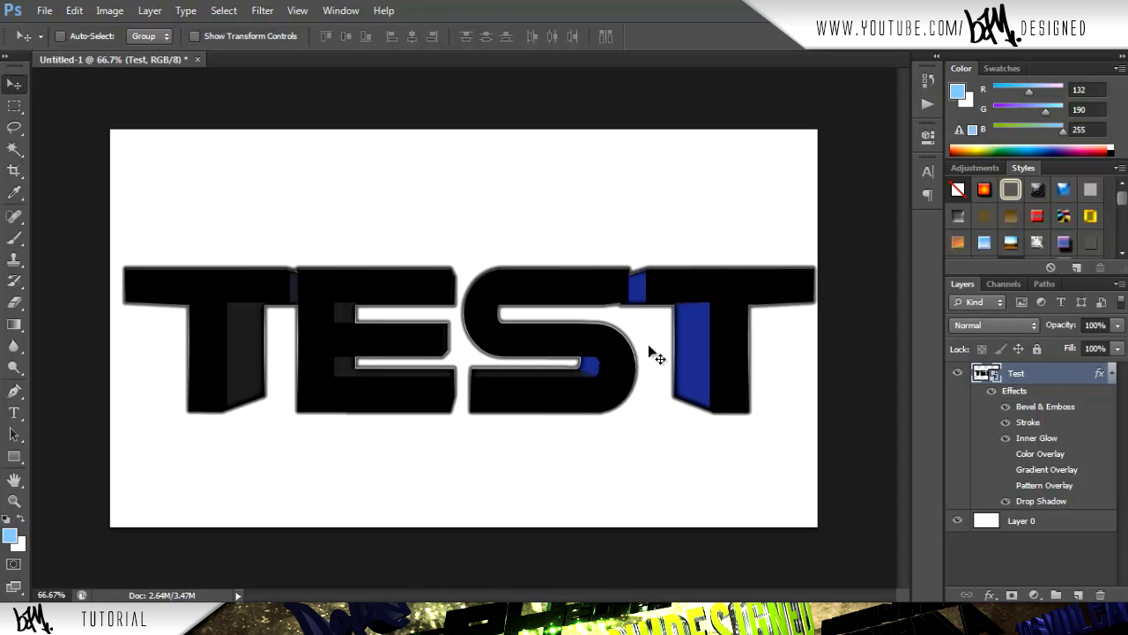
left_click(1112, 374)
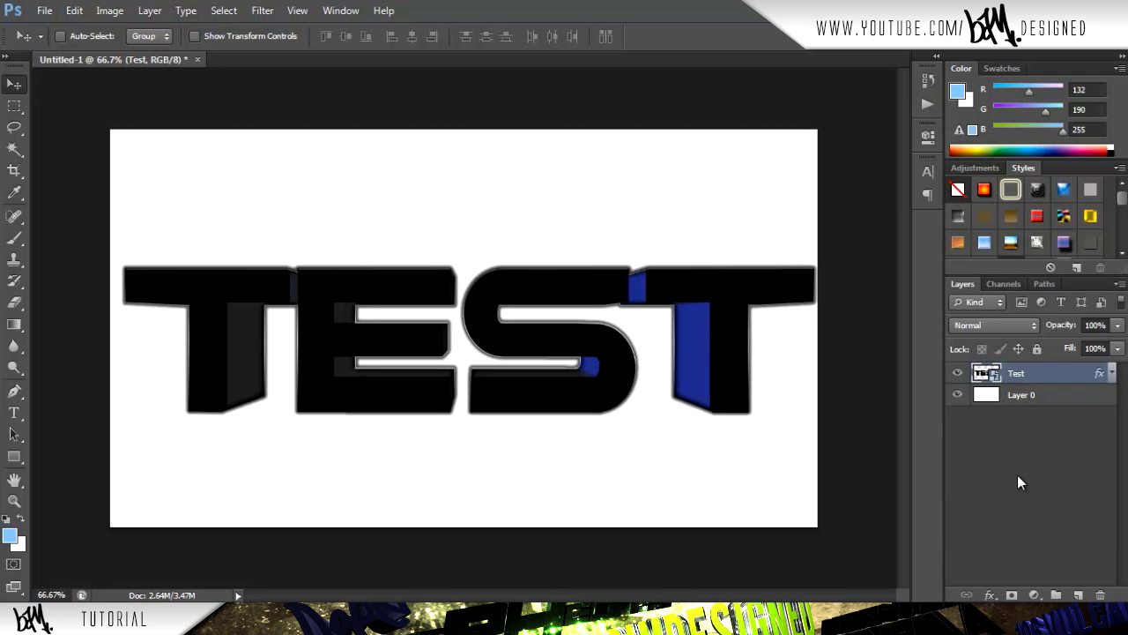
left_click(1017, 474)
left_click(1021, 376)
left_click(1023, 421)
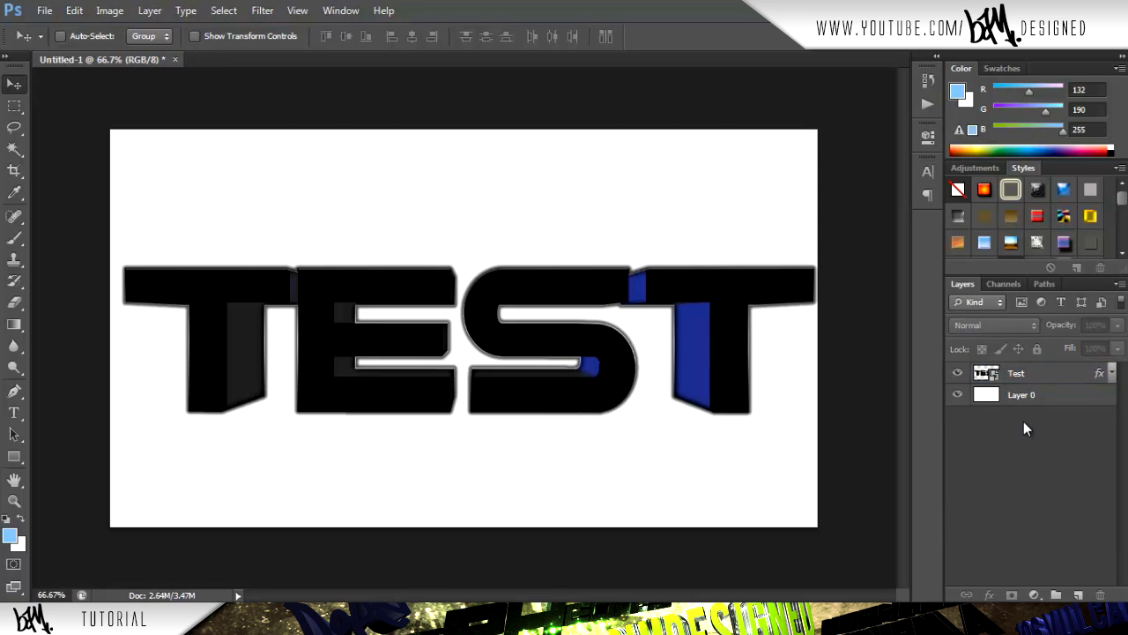
left_click(1013, 372)
left_click(1018, 414)
left_click(1025, 372)
left_click(1020, 438)
left_click(1015, 373)
left_click(1010, 460)
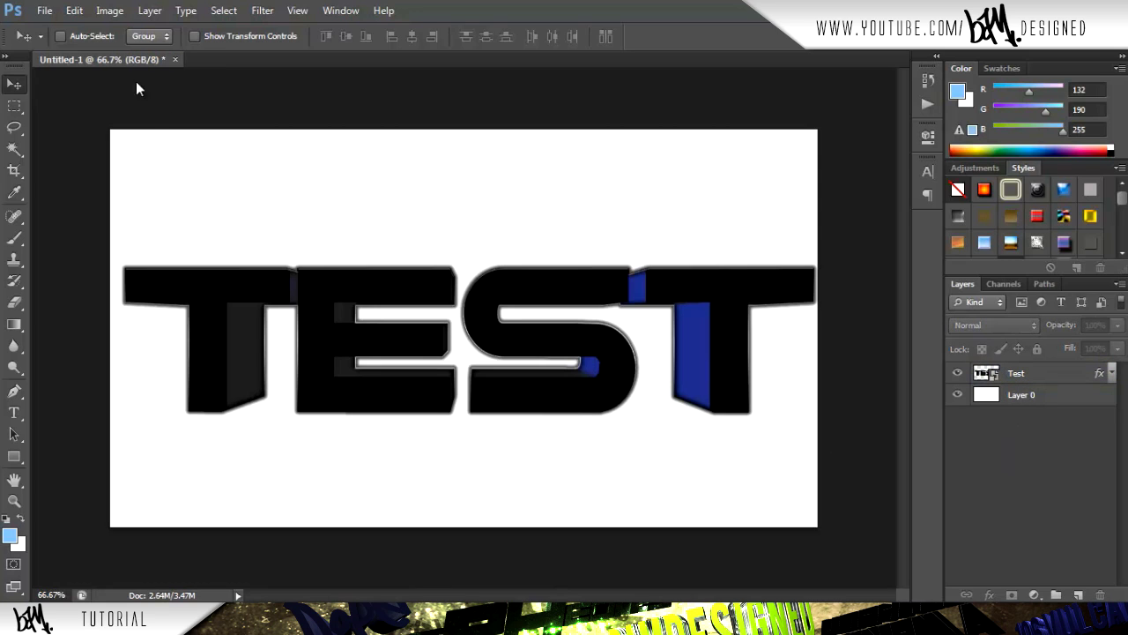